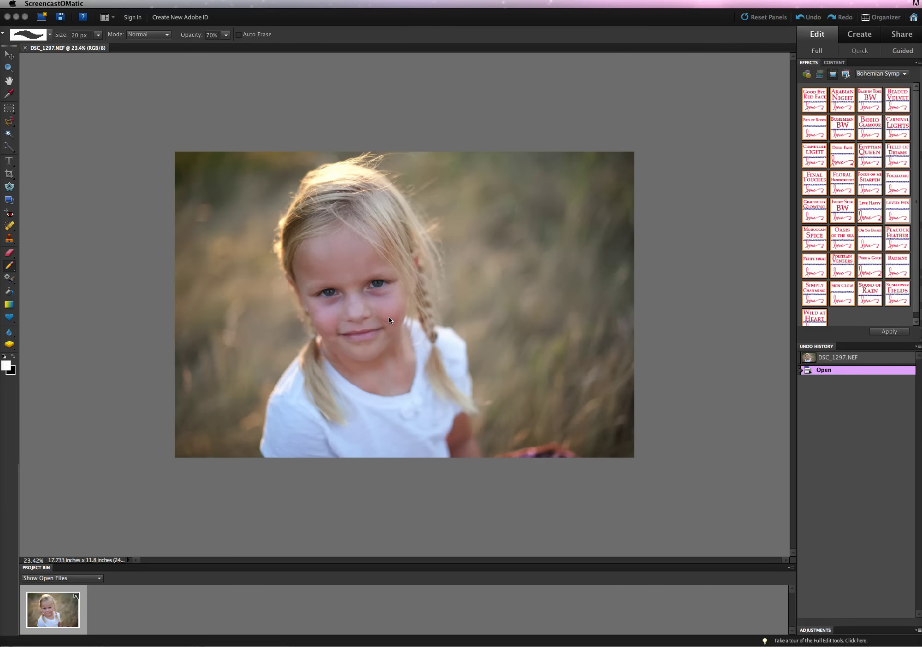
Zoom the portrait from 23.4% to about 34% to inspect the cheek redness
{"action": "scroll", "coordinate": [390, 320], "scroll_direction": "up", "scroll_amount": 1}
{"action": "scroll", "coordinate": [390, 320], "scroll_direction": "up", "scroll_amount": 1}
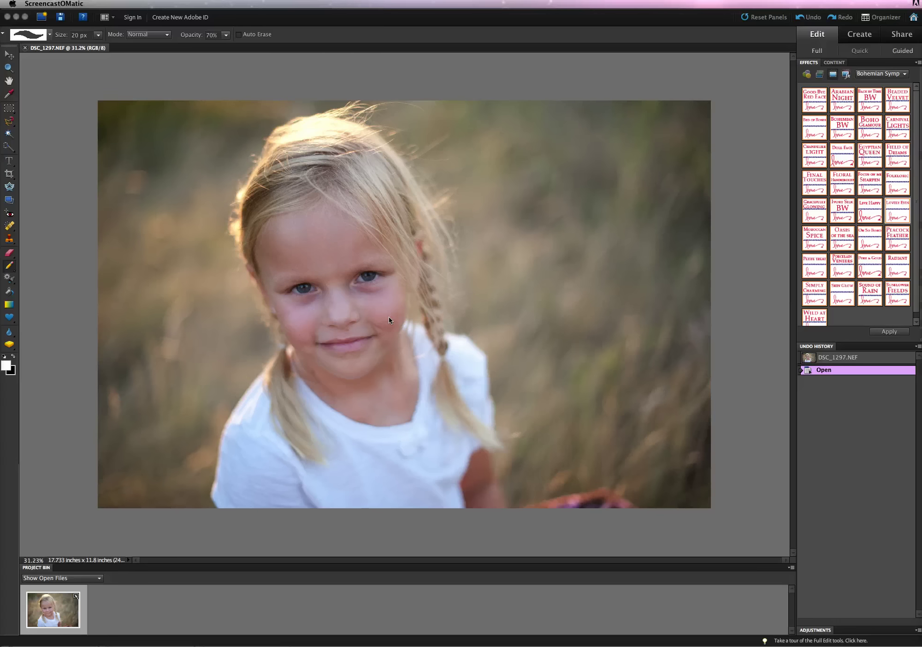
{"action": "scroll", "coordinate": [389, 320], "scroll_direction": "up", "scroll_amount": 1}
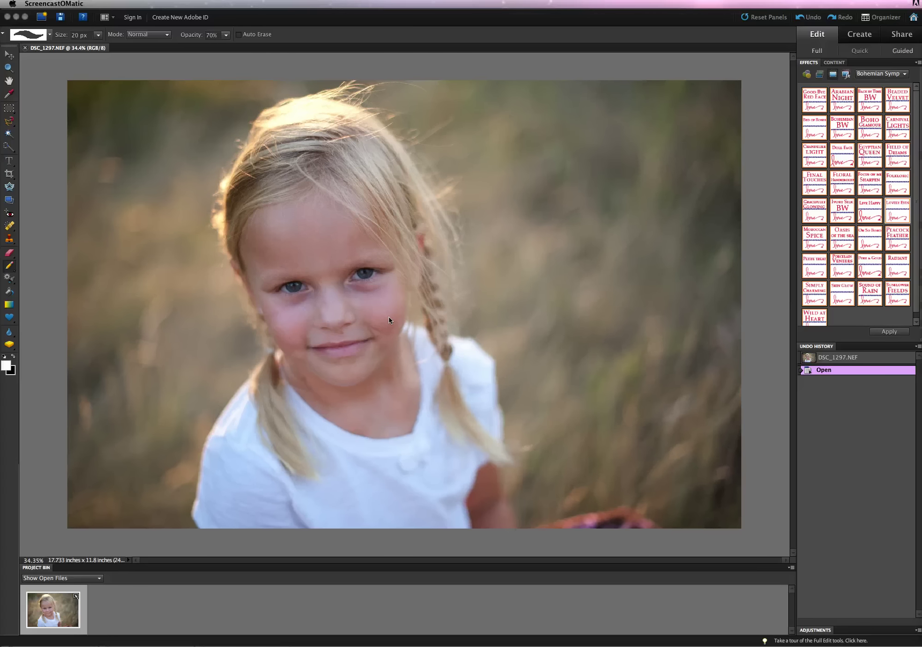
{"action": "scroll", "coordinate": [389, 320], "scroll_direction": "up", "scroll_amount": 1}
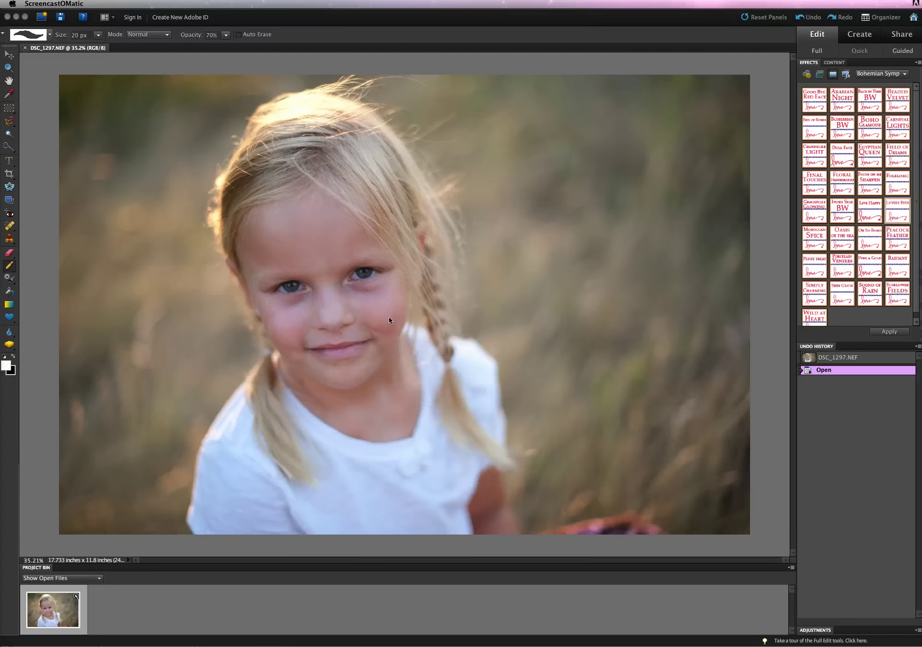
{"action": "scroll", "coordinate": [389, 320], "scroll_direction": "up", "scroll_amount": 1}
{"action": "scroll", "coordinate": [390, 320], "scroll_direction": "down", "scroll_amount": 1}
{"action": "scroll", "coordinate": [389, 320], "scroll_direction": "up", "scroll_amount": 1}
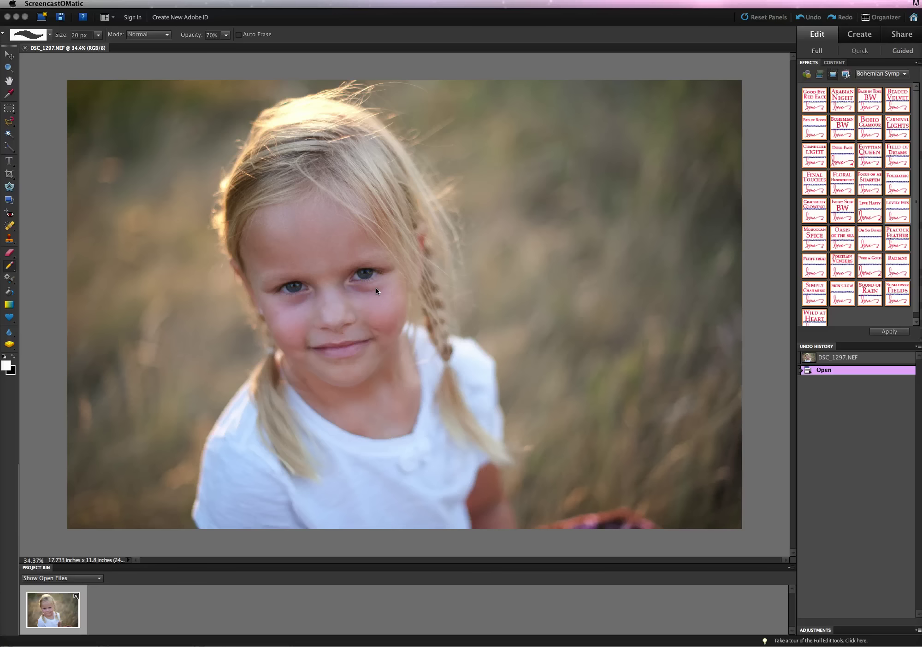
Dock the floating Layers panel into the right panel bin beneath Undo History
{"action": "left_click", "coordinate": [757, 258]}
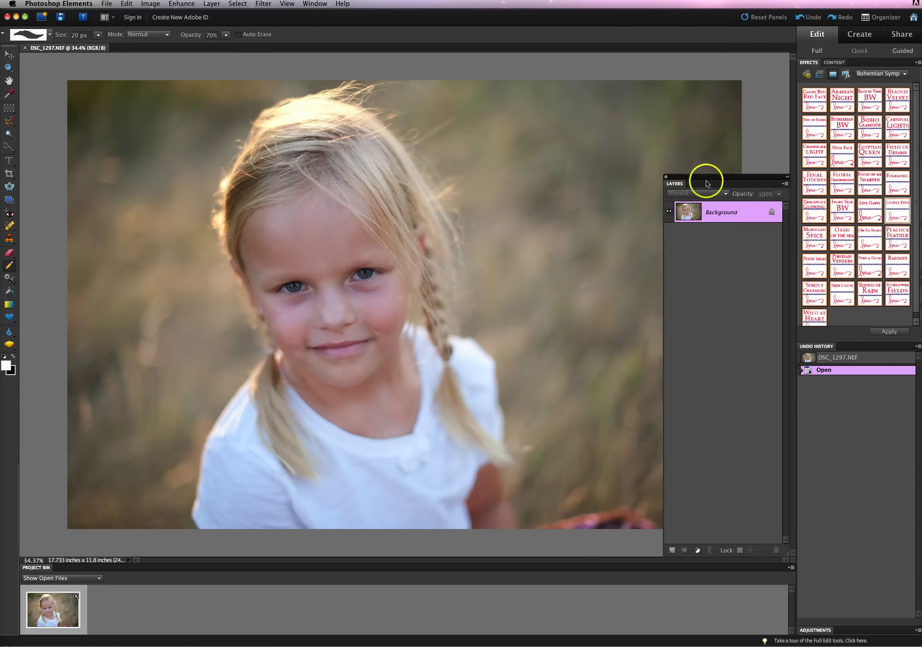
{"action": "left_click_drag", "start_coordinate": [701, 181], "coordinate": [810, 348]}
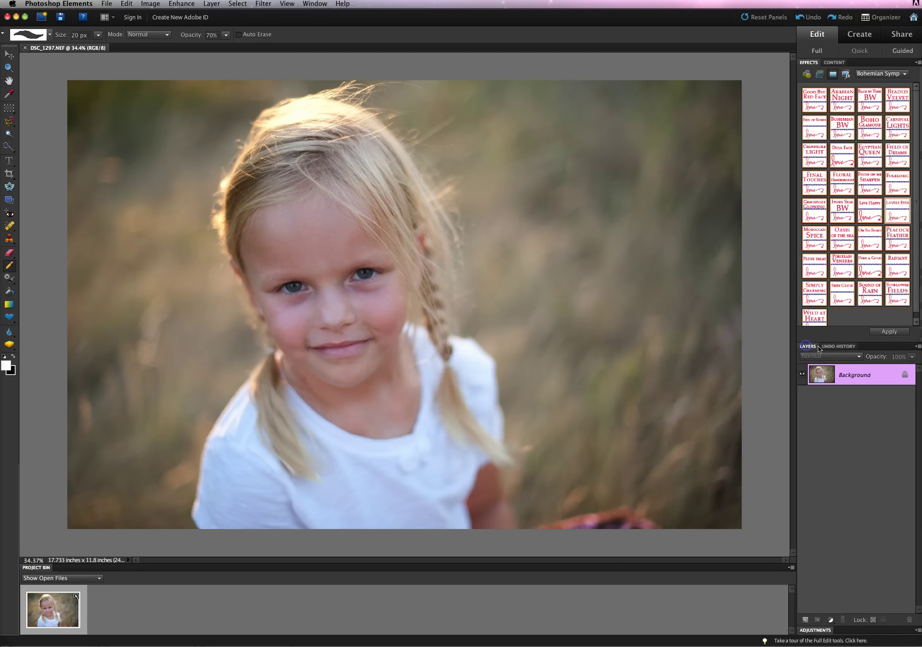
Swap the Pencil for the Brush Tool (B), leaving it at 300 px and 100% opacity
{"action": "left_click", "coordinate": [7, 278]}
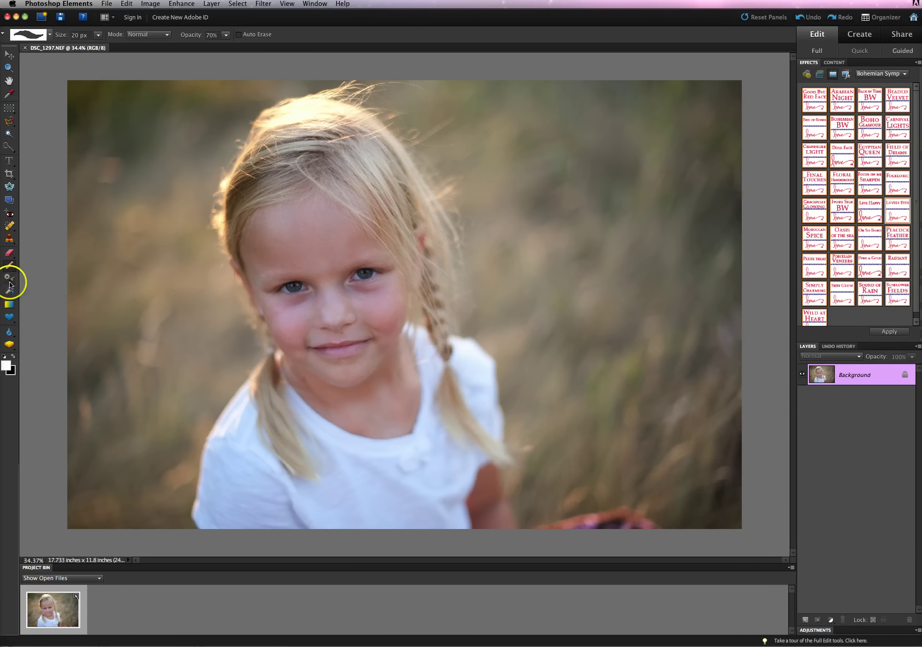
{"action": "left_click", "coordinate": [8, 265]}
{"action": "left_click", "coordinate": [9, 267]}
{"action": "mouse_move", "coordinate": [45, 274]}
{"action": "left_mouse_down"}
{"action": "mouse_move", "coordinate": [41, 305]}
{"action": "mouse_move", "coordinate": [51, 270]}
{"action": "left_mouse_up"}
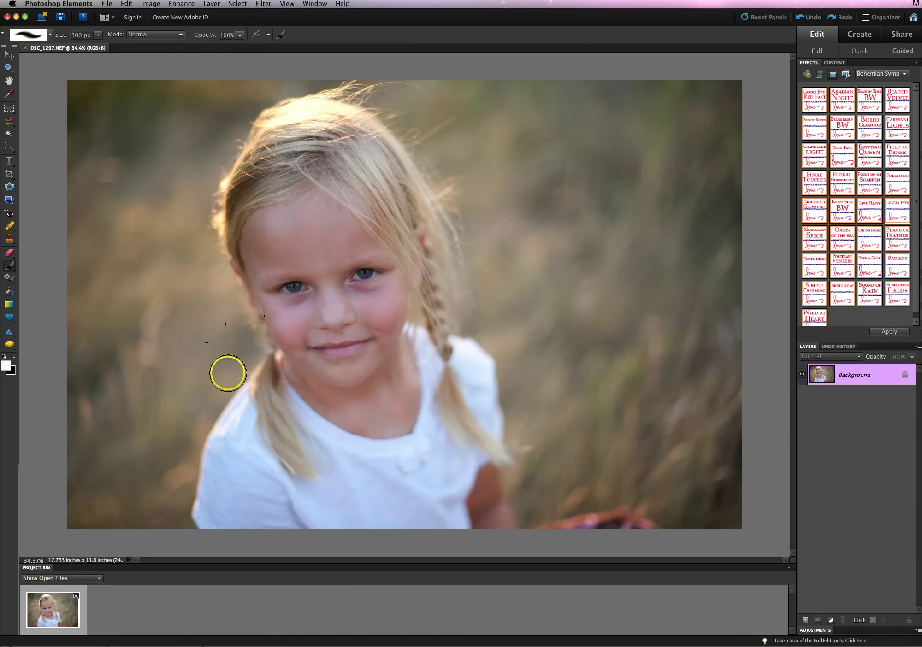
{"action": "key", "text": "b"}
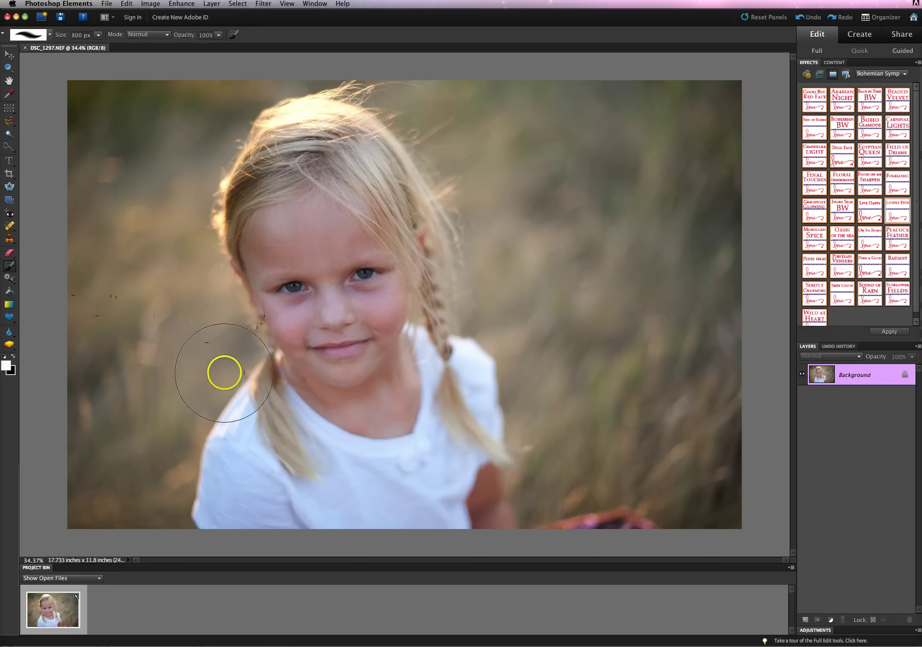
{"action": "left_click", "coordinate": [10, 265]}
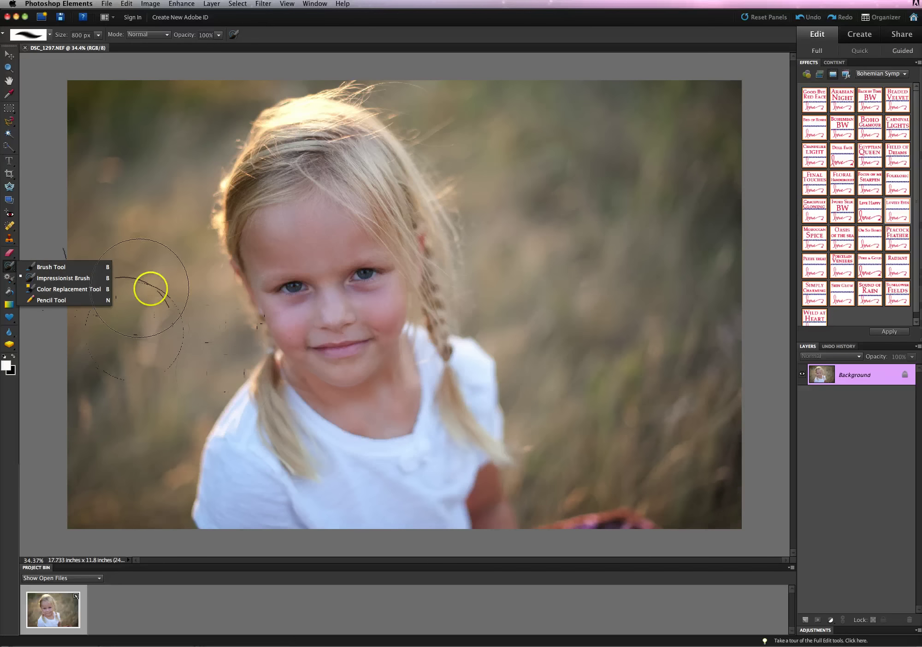
{"action": "left_click", "coordinate": [55, 268]}
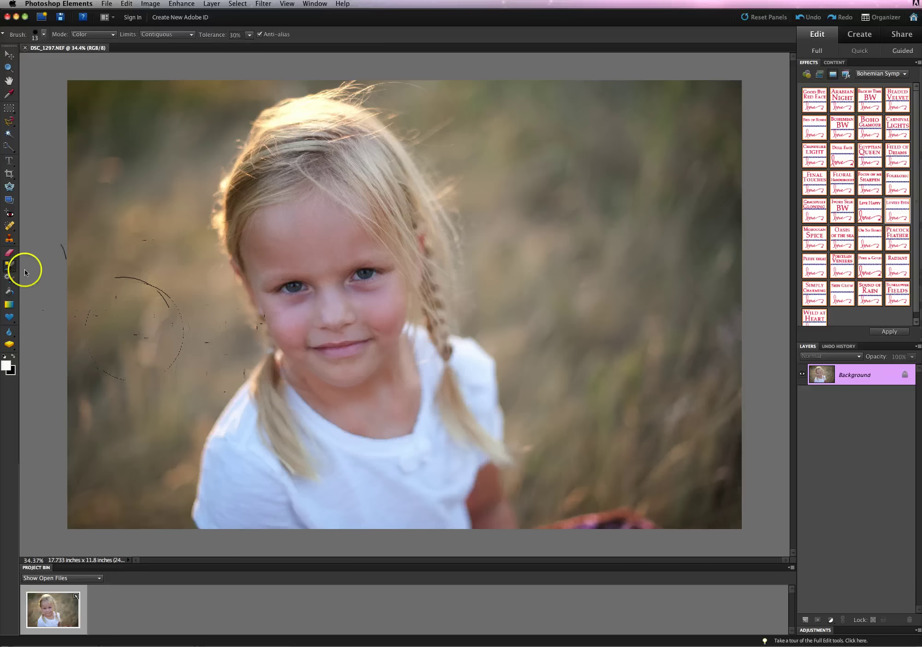
{"action": "left_click", "coordinate": [11, 272]}
{"action": "left_click", "coordinate": [10, 272]}
{"action": "left_click", "coordinate": [10, 272]}
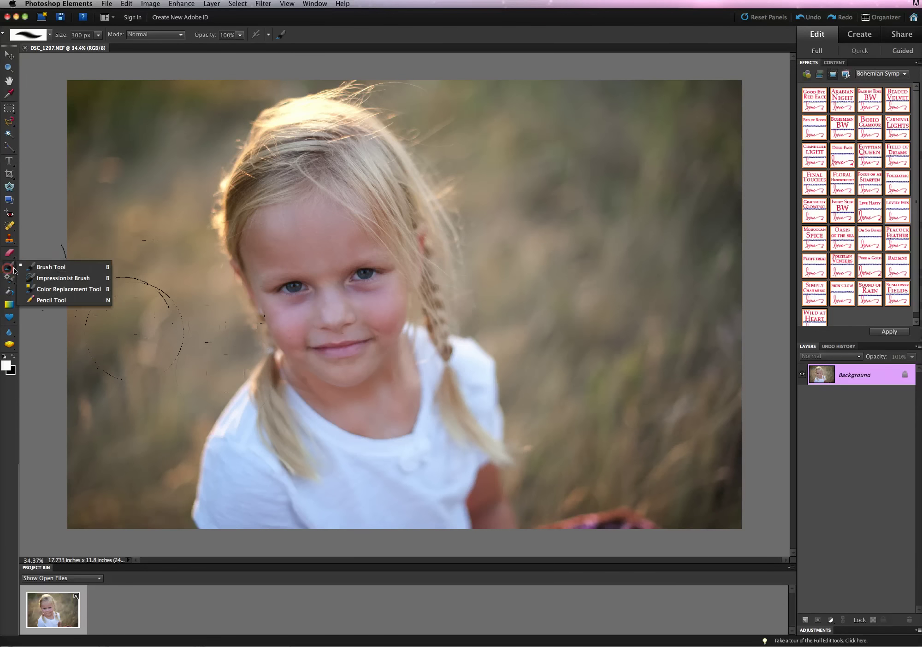
{"action": "left_click", "coordinate": [39, 262]}
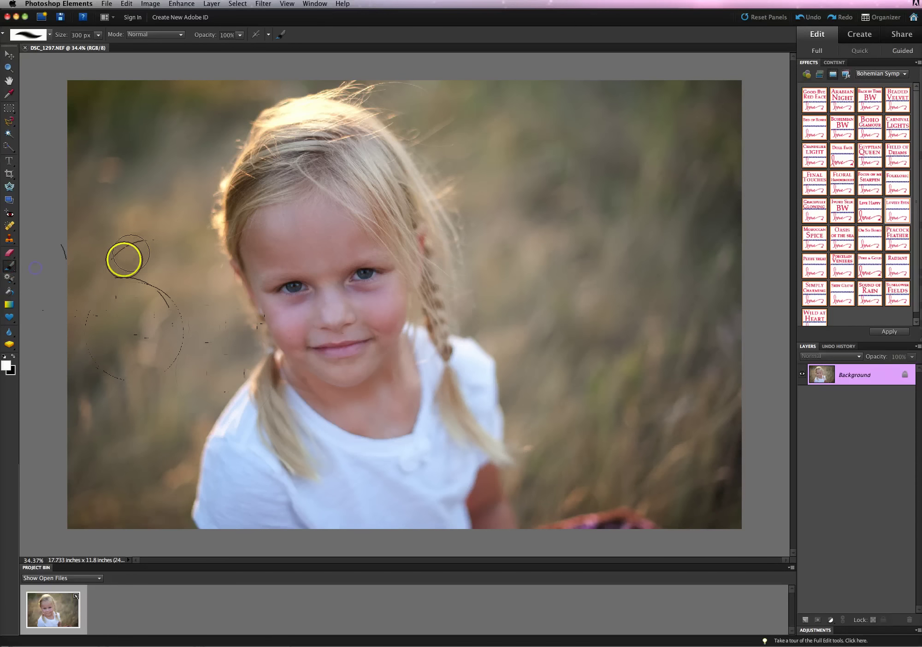
Choose the Soft Round tip from the brush preset picker
{"action": "left_click", "coordinate": [240, 36]}
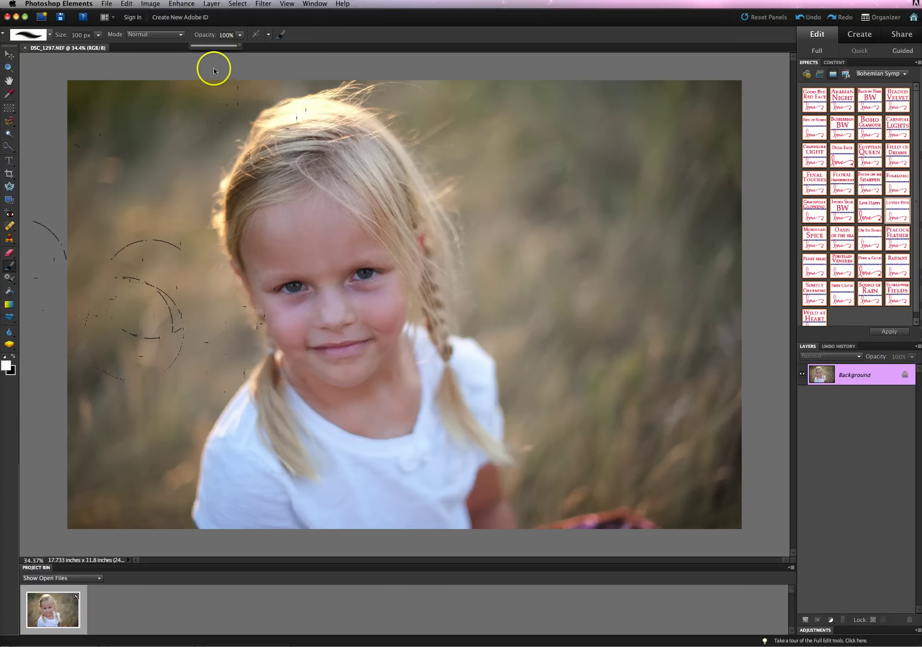
{"action": "left_click", "coordinate": [50, 37]}
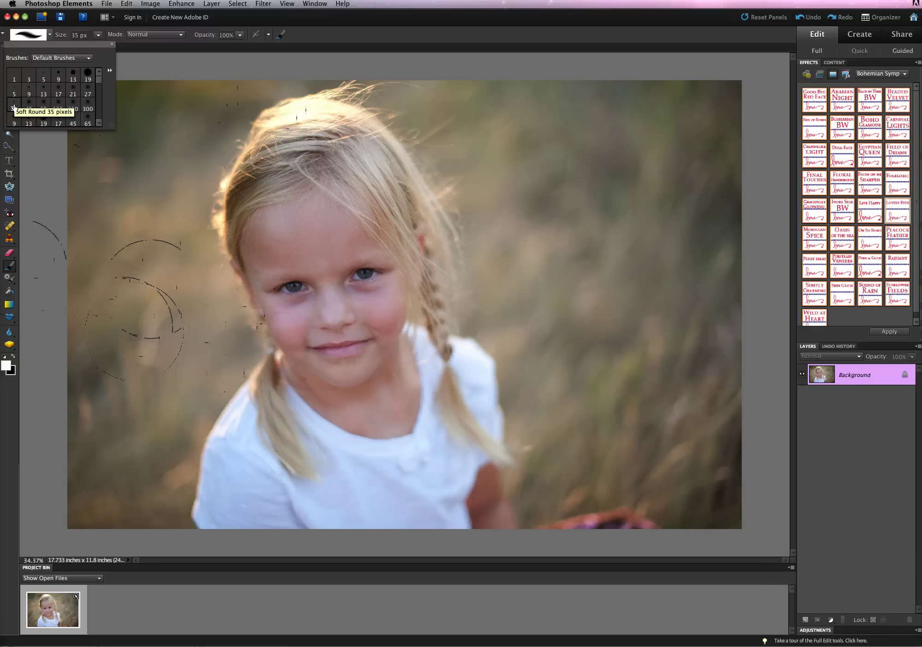
{"action": "left_click", "coordinate": [14, 107]}
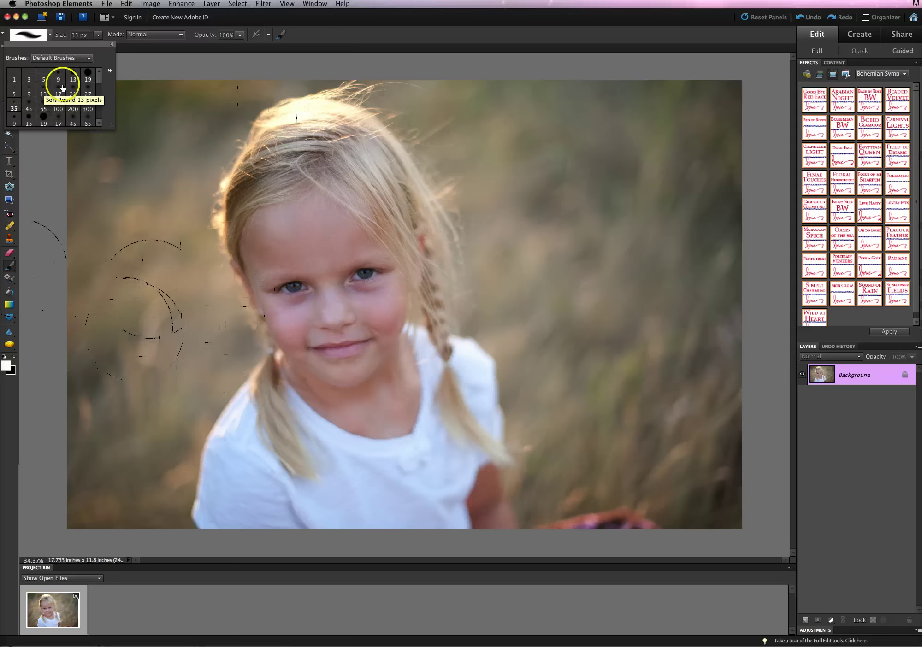
{"action": "left_click", "coordinate": [28, 106]}
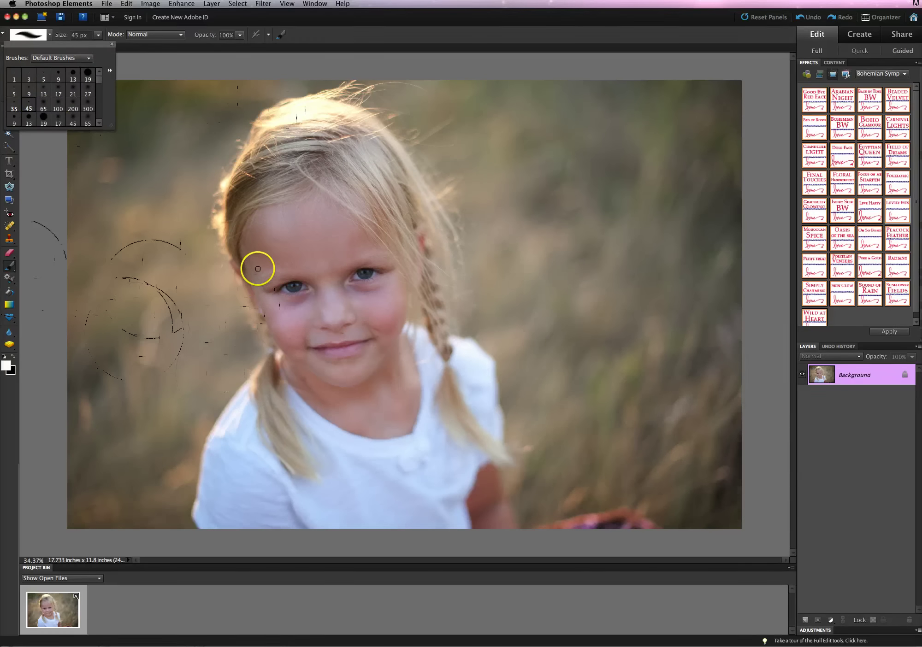
Resize the soft brush to 300 px with the Size slider and bracket keys
{"action": "left_click", "coordinate": [98, 36]}
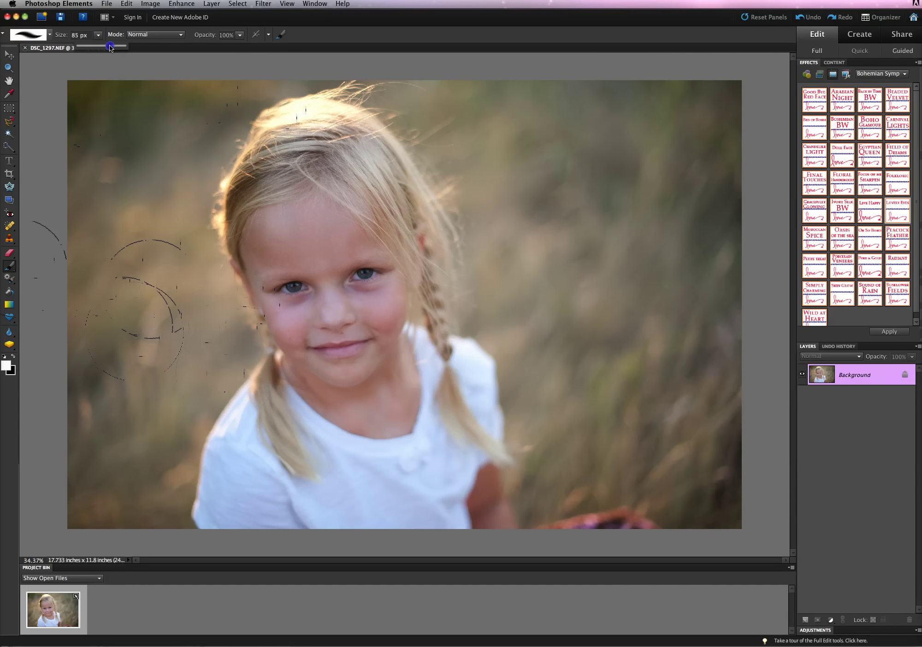
{"action": "left_click_drag", "start_coordinate": [98, 46], "coordinate": [99, 46]}
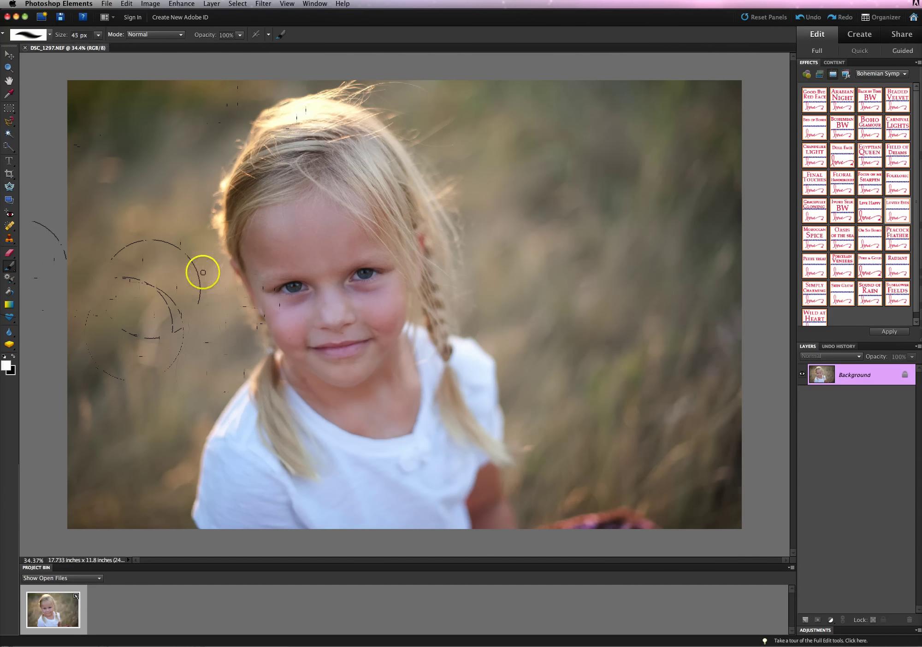
{"action": "left_click", "coordinate": [98, 35]}
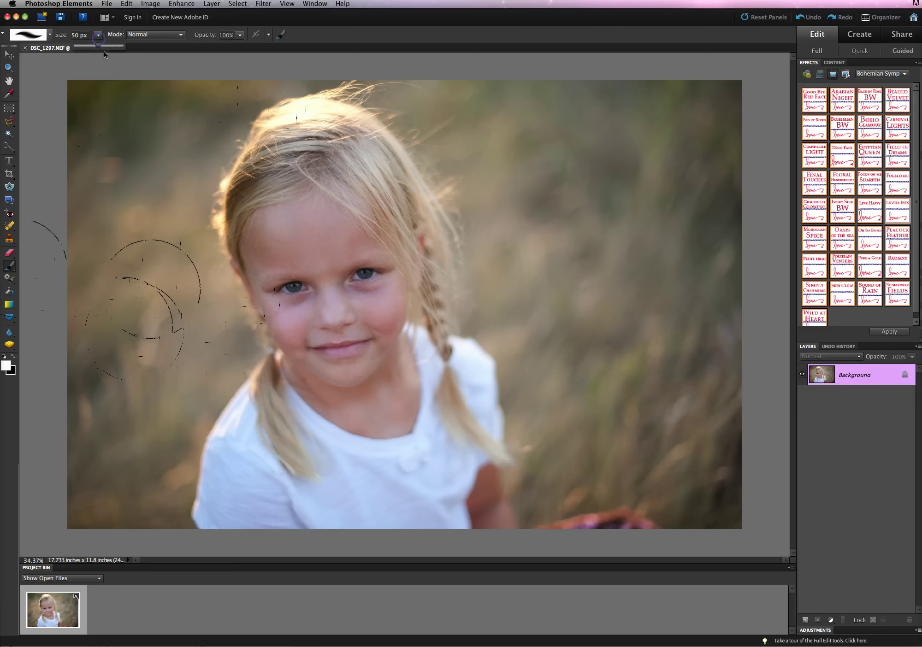
{"action": "left_click", "coordinate": [109, 48]}
{"action": "key", "text": "bracketright"}
{"action": "key", "text": "bracketright"}
{"action": "key", "text": "bracketright"}
{"action": "key", "text": "bracketright"}
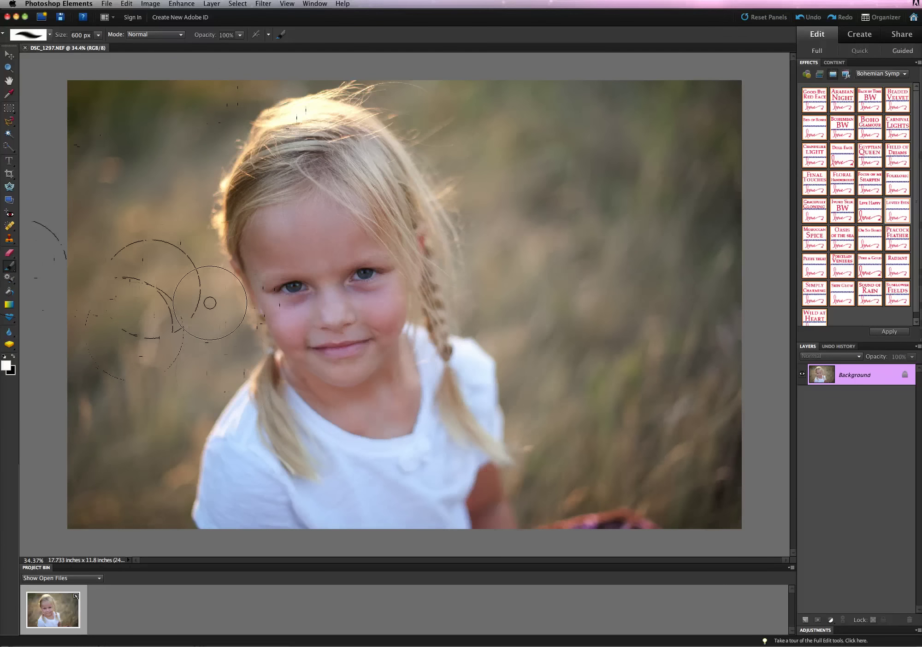
{"action": "key", "text": "bracketleft"}
{"action": "key", "text": "bracketleft"}
{"action": "key", "text": "bracketleft"}
{"action": "key", "text": "bracketleft"}
{"action": "key", "text": "bracketright"}
{"action": "key", "text": "bracketright"}
{"action": "key", "text": "bracketleft"}
{"action": "key", "text": "bracketleft"}
{"action": "key", "text": "bracketleft"}
{"action": "key", "text": "bracketright"}
{"action": "key", "text": "bracketright"}
{"action": "key", "text": "bracketright"}
{"action": "key", "text": "bracketleft"}
{"action": "key", "text": "bracketleft"}
{"action": "key", "text": "bracketright"}
{"action": "key", "text": "bracketright"}
{"action": "key", "text": "bracketright"}
{"action": "key", "text": "bracketleft"}
{"action": "key", "text": "bracketleft"}
{"action": "key", "text": "bracketleft"}
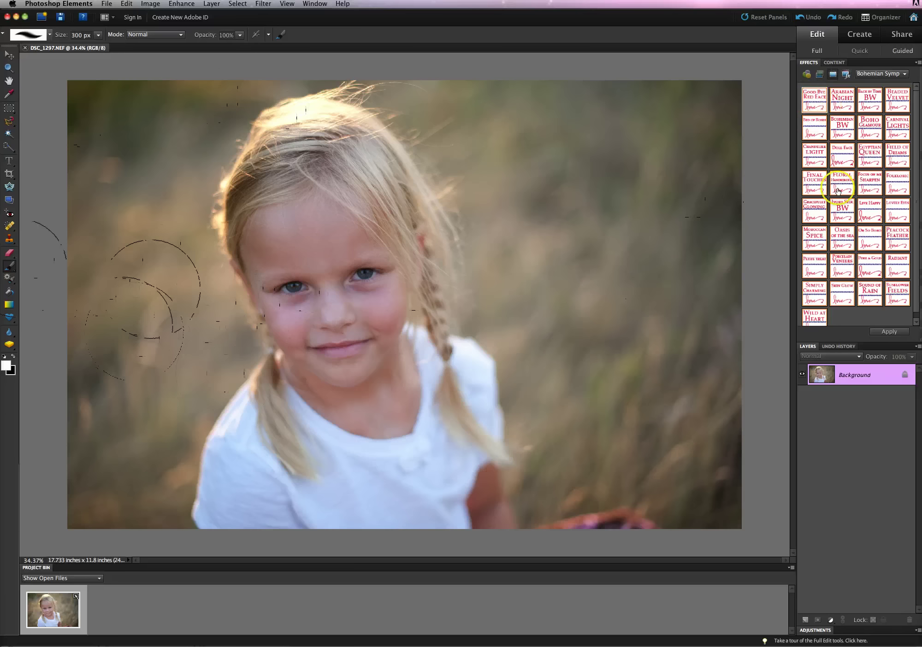
Apply the Good Bye Red Face effect and continue past its instruction dialog
{"action": "double_click", "coordinate": [810, 105]}
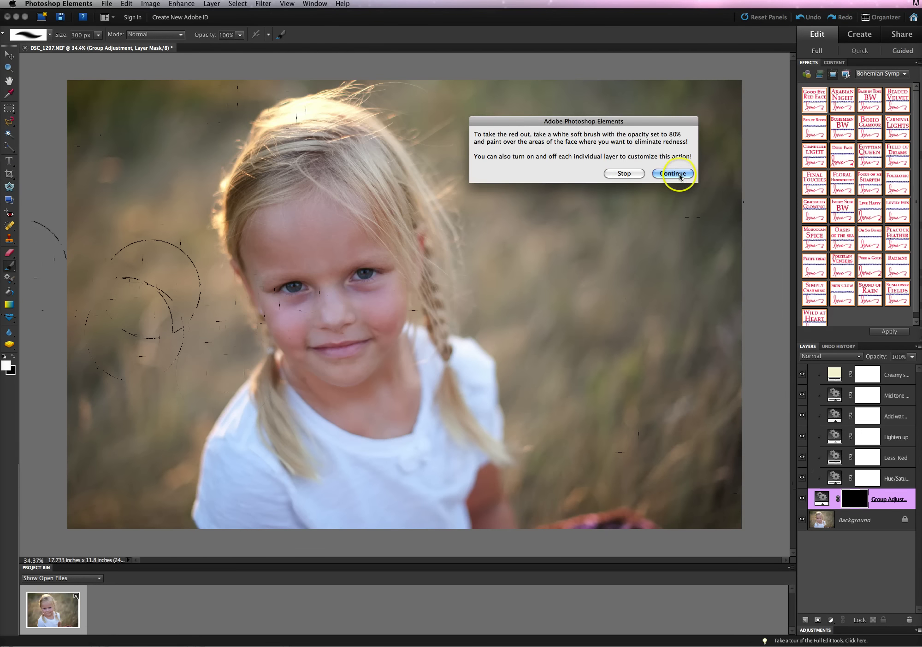
{"action": "left_click", "coordinate": [680, 177]}
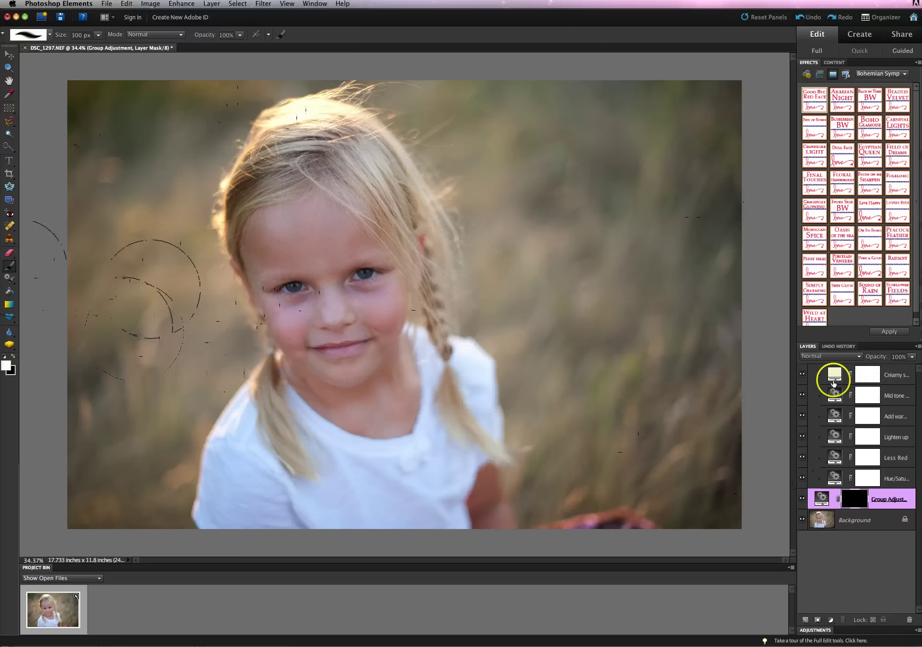
{"action": "left_click", "coordinate": [801, 376]}
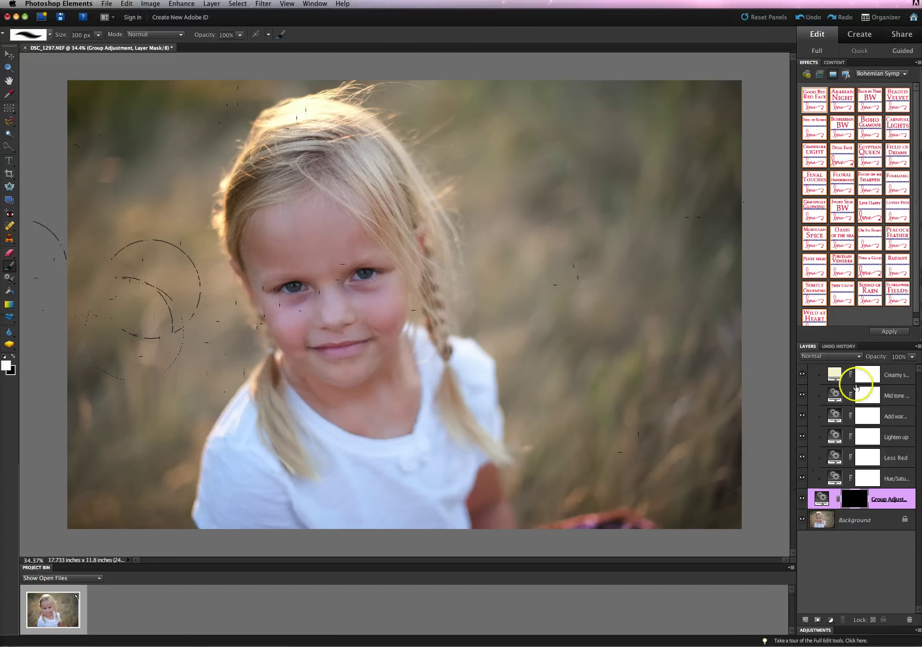
{"action": "left_click", "coordinate": [801, 374]}
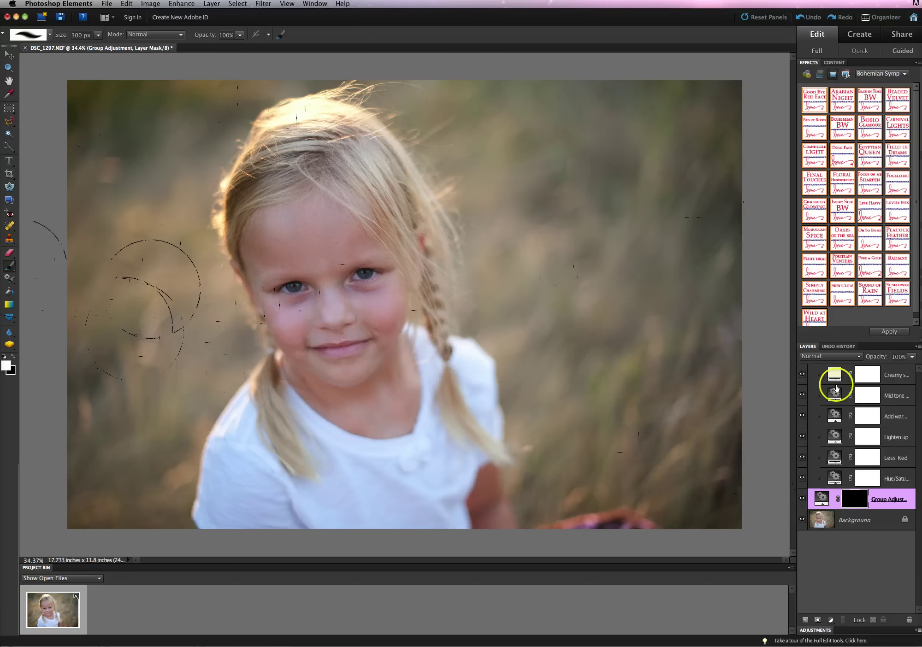
{"action": "left_click", "coordinate": [870, 375]}
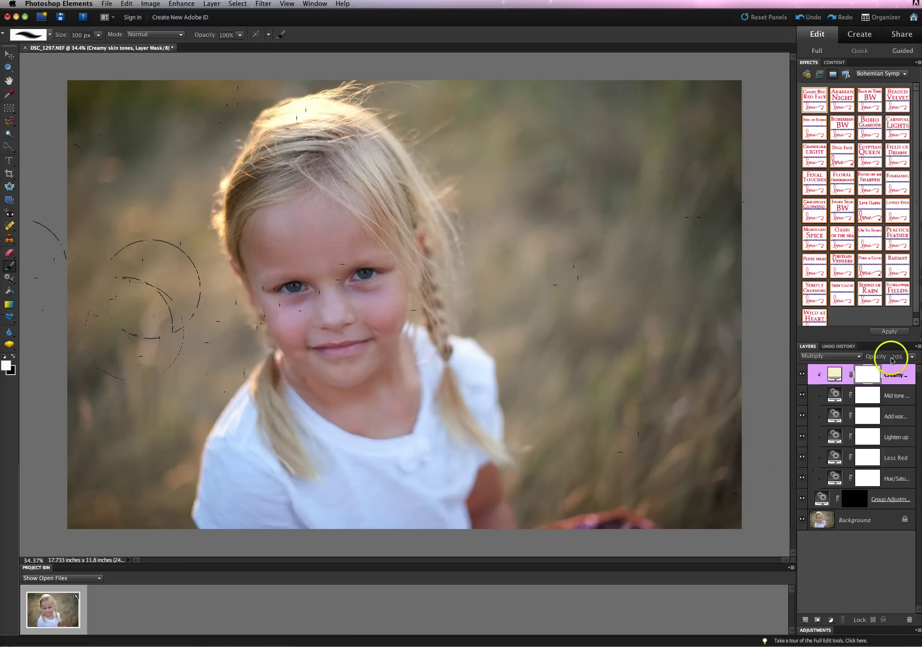
{"action": "left_click", "coordinate": [911, 357]}
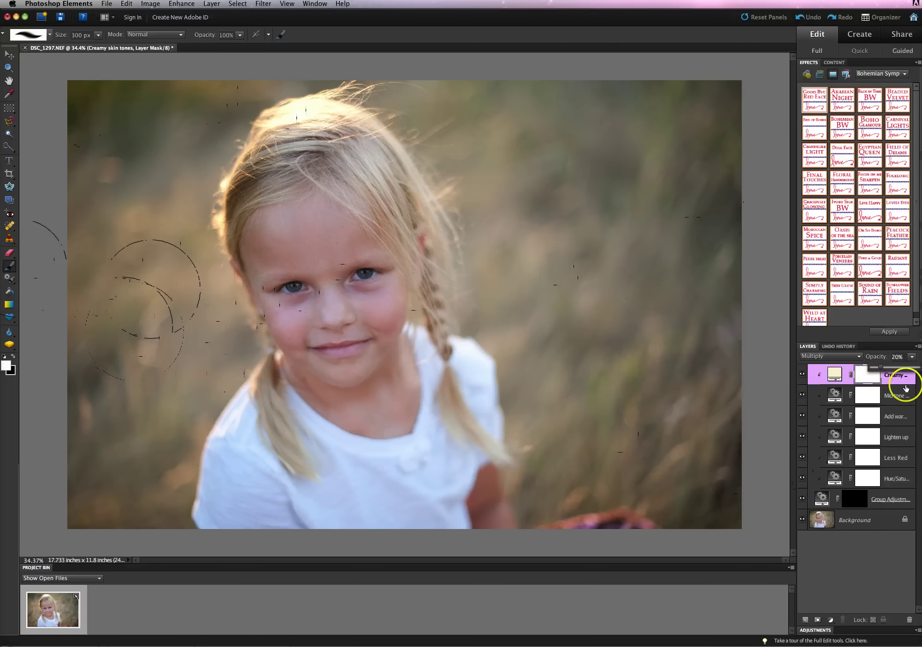
{"action": "left_click", "coordinate": [856, 500]}
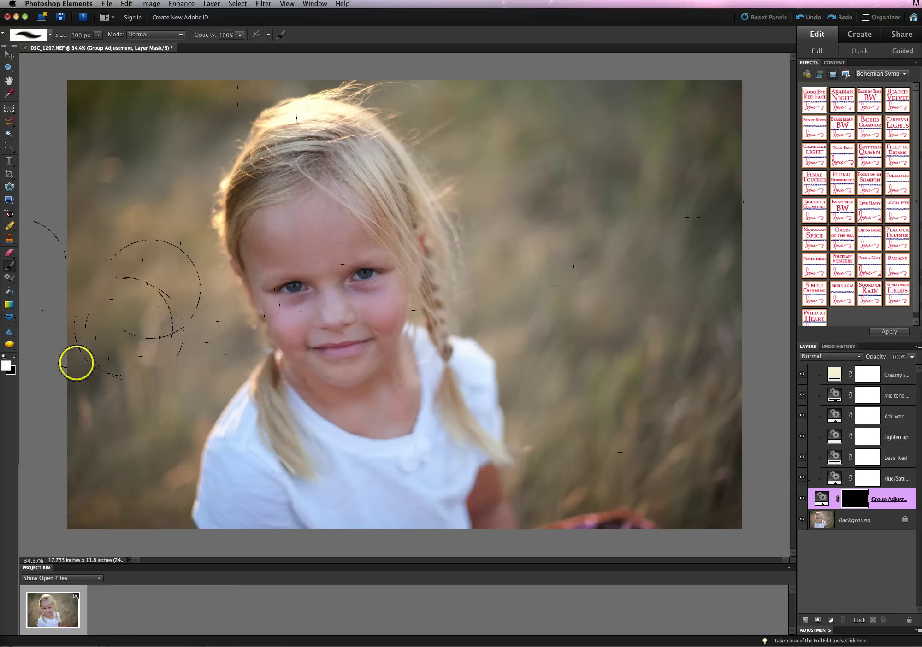
Swap the foreground and background colours and bring up the brush Opacity slider
{"action": "key", "text": "x"}
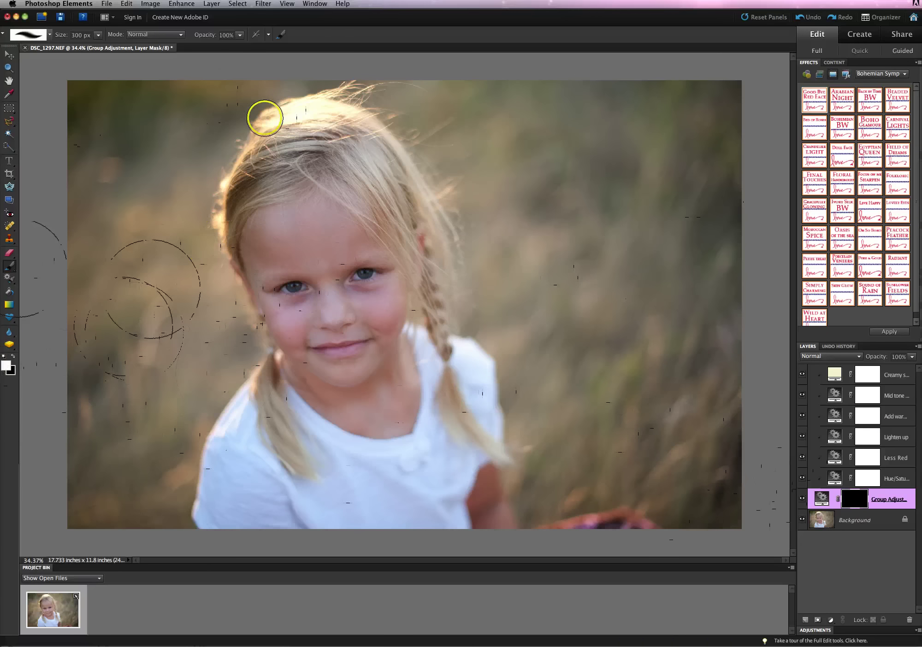
{"action": "left_click", "coordinate": [239, 36]}
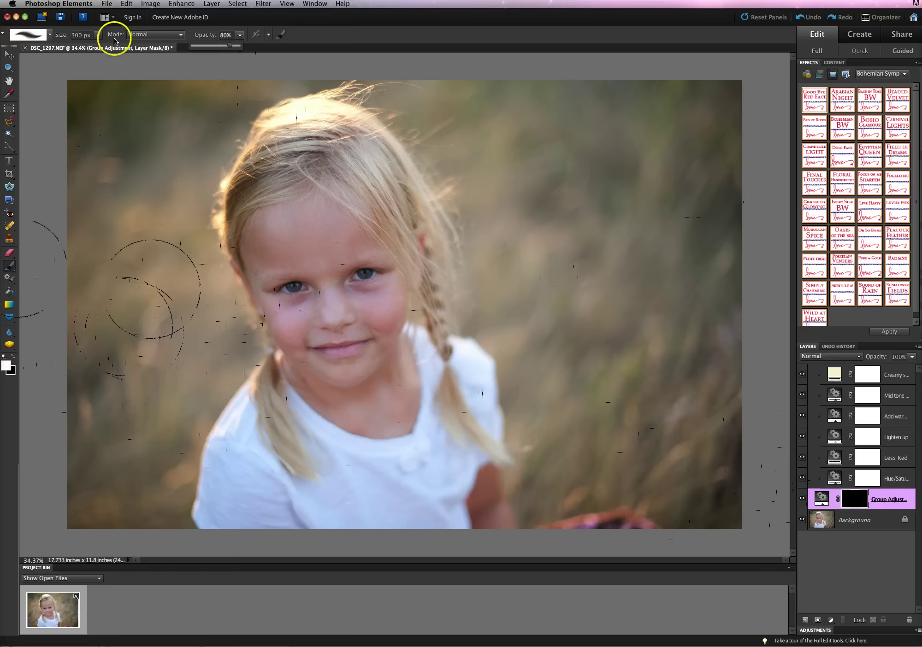
Paint white on the mask over the face, neck, left cheek and nose, ending at a 175 px brush
{"action": "mouse_move", "coordinate": [325, 274]}
{"action": "left_mouse_down"}
{"action": "mouse_move", "coordinate": [296, 256]}
{"action": "mouse_move", "coordinate": [336, 254]}
{"action": "mouse_move", "coordinate": [355, 231]}
{"action": "mouse_move", "coordinate": [258, 240]}
{"action": "mouse_move", "coordinate": [266, 251]}
{"action": "mouse_move", "coordinate": [314, 241]}
{"action": "mouse_move", "coordinate": [330, 296]}
{"action": "mouse_move", "coordinate": [372, 305]}
{"action": "mouse_move", "coordinate": [362, 293]}
{"action": "mouse_move", "coordinate": [393, 293]}
{"action": "mouse_move", "coordinate": [369, 361]}
{"action": "mouse_move", "coordinate": [330, 370]}
{"action": "mouse_move", "coordinate": [349, 374]}
{"action": "mouse_move", "coordinate": [300, 306]}
{"action": "mouse_move", "coordinate": [268, 318]}
{"action": "mouse_move", "coordinate": [285, 329]}
{"action": "mouse_move", "coordinate": [306, 325]}
{"action": "mouse_move", "coordinate": [300, 346]}
{"action": "mouse_move", "coordinate": [327, 369]}
{"action": "mouse_move", "coordinate": [317, 383]}
{"action": "mouse_move", "coordinate": [330, 403]}
{"action": "mouse_move", "coordinate": [340, 394]}
{"action": "mouse_move", "coordinate": [355, 410]}
{"action": "mouse_move", "coordinate": [387, 390]}
{"action": "mouse_move", "coordinate": [387, 411]}
{"action": "mouse_move", "coordinate": [357, 413]}
{"action": "left_mouse_up"}
{"action": "key", "text": "bracketleft"}
{"action": "key", "text": "bracketleft"}
{"action": "key", "text": "bracketleft"}
{"action": "key", "text": "bracketright"}
{"action": "key", "text": "bracketright"}
{"action": "key", "text": "bracketright"}
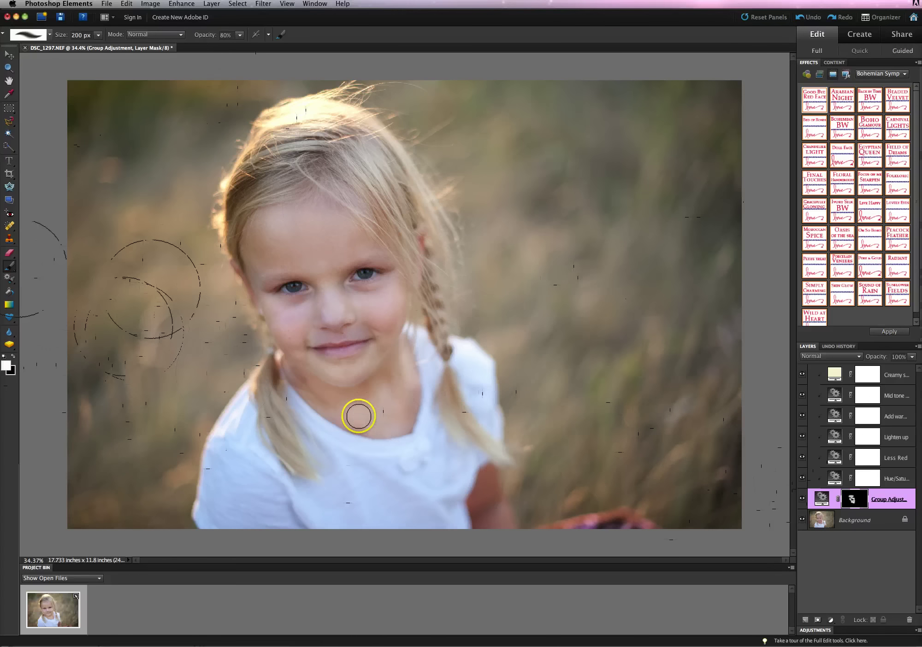
{"action": "key", "text": "bracketleft"}
{"action": "key", "text": "bracketleft"}
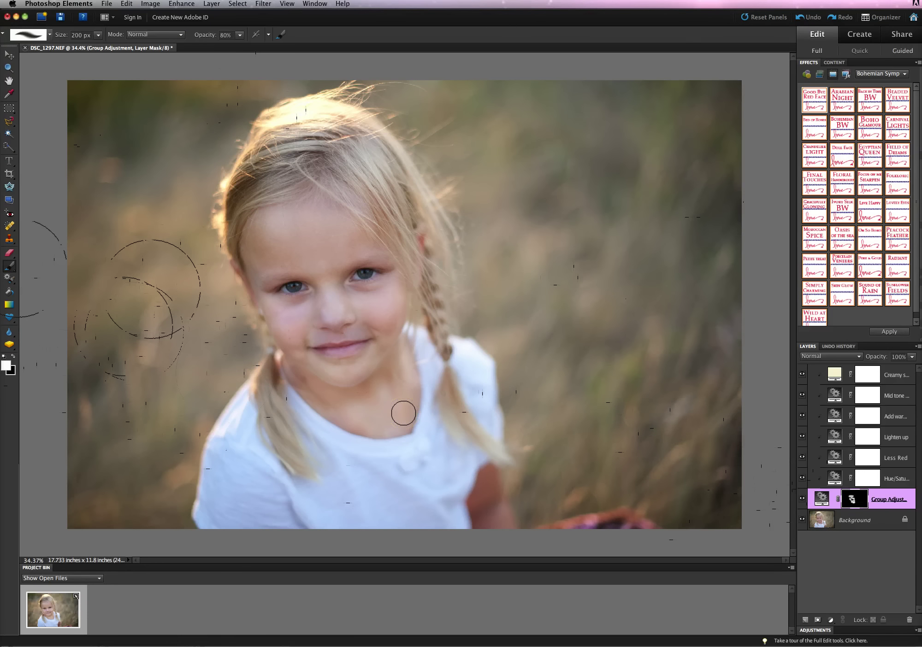
{"action": "left_click_drag", "start_coordinate": [406, 412], "coordinate": [469, 458]}
{"action": "mouse_move", "coordinate": [323, 343]}
{"action": "left_mouse_down"}
{"action": "mouse_move", "coordinate": [352, 343]}
{"action": "mouse_move", "coordinate": [321, 341]}
{"action": "mouse_move", "coordinate": [344, 335]}
{"action": "left_mouse_up"}
{"action": "key", "text": "bracketleft"}
{"action": "key", "text": "bracketleft"}
{"action": "key", "text": "bracketleft"}
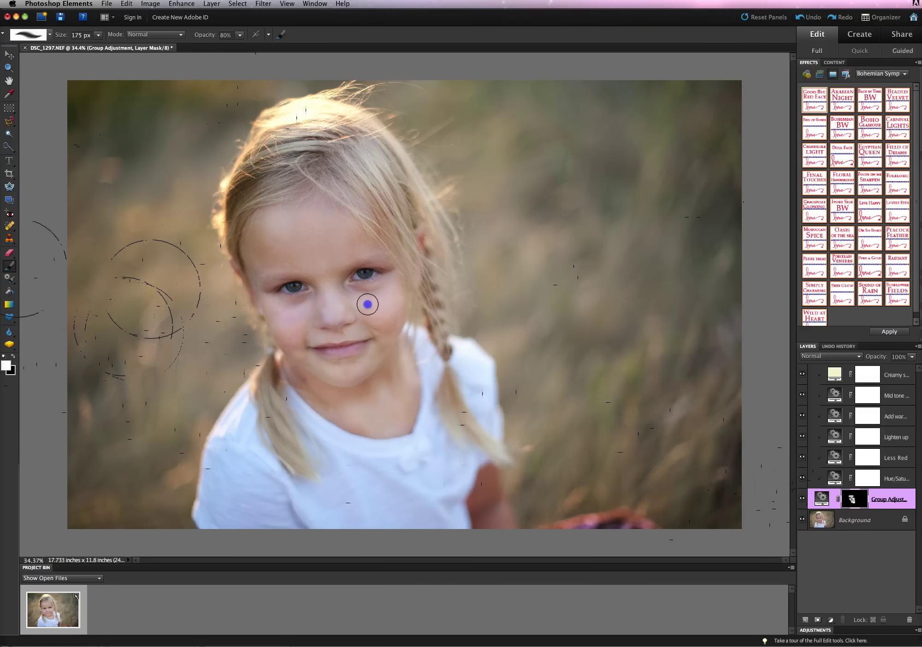
{"action": "left_click_drag", "start_coordinate": [327, 316], "coordinate": [290, 317]}
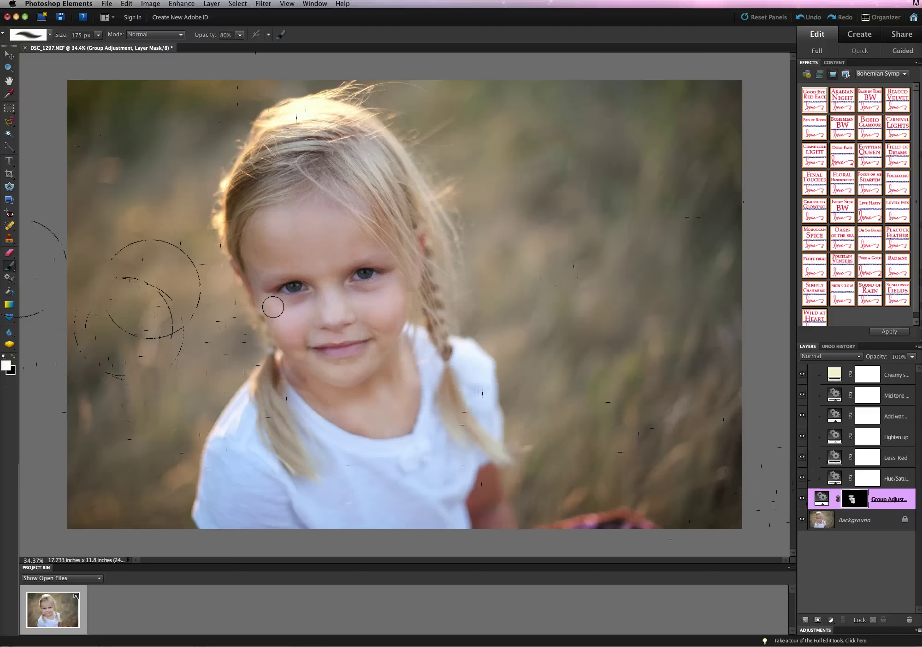
Show the mask as a red overlay and paint black to keep the adjustment off the eyes and hairline
{"action": "key", "text": "x"}
{"action": "key", "text": "backslash"}
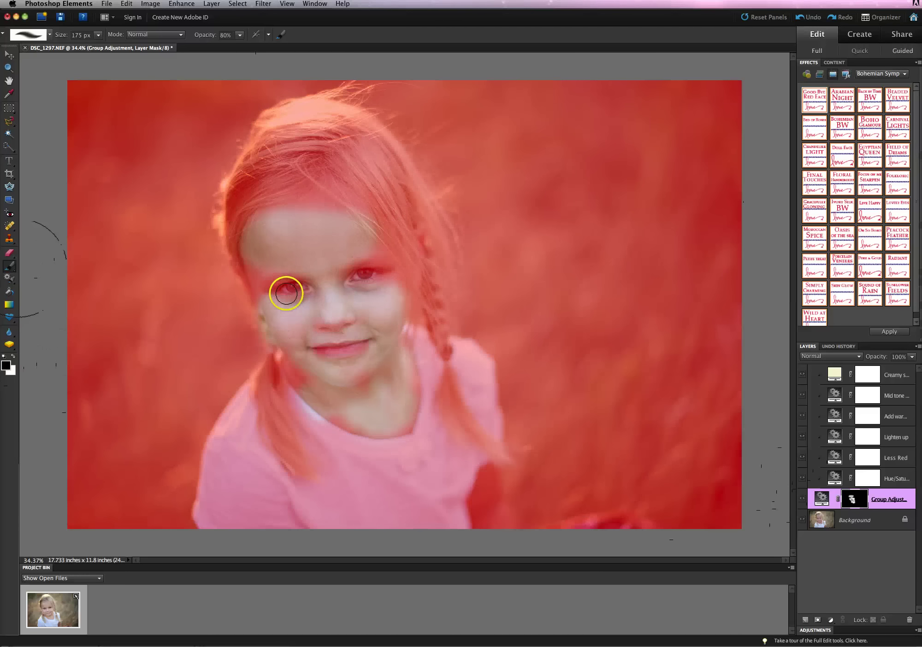
{"action": "mouse_move", "coordinate": [286, 293]}
{"action": "left_mouse_down"}
{"action": "mouse_move", "coordinate": [315, 263]}
{"action": "mouse_move", "coordinate": [319, 207]}
{"action": "mouse_move", "coordinate": [305, 208]}
{"action": "mouse_move", "coordinate": [270, 226]}
{"action": "mouse_move", "coordinate": [306, 229]}
{"action": "mouse_move", "coordinate": [325, 216]}
{"action": "mouse_move", "coordinate": [398, 278]}
{"action": "mouse_move", "coordinate": [382, 293]}
{"action": "left_mouse_up"}
Paint white over the missed forehead, chin and cheek areas, then hide the overlay
{"action": "key", "text": "x"}
{"action": "left_click", "coordinate": [380, 265]}
{"action": "left_click_drag", "start_coordinate": [370, 382], "coordinate": [358, 378]}
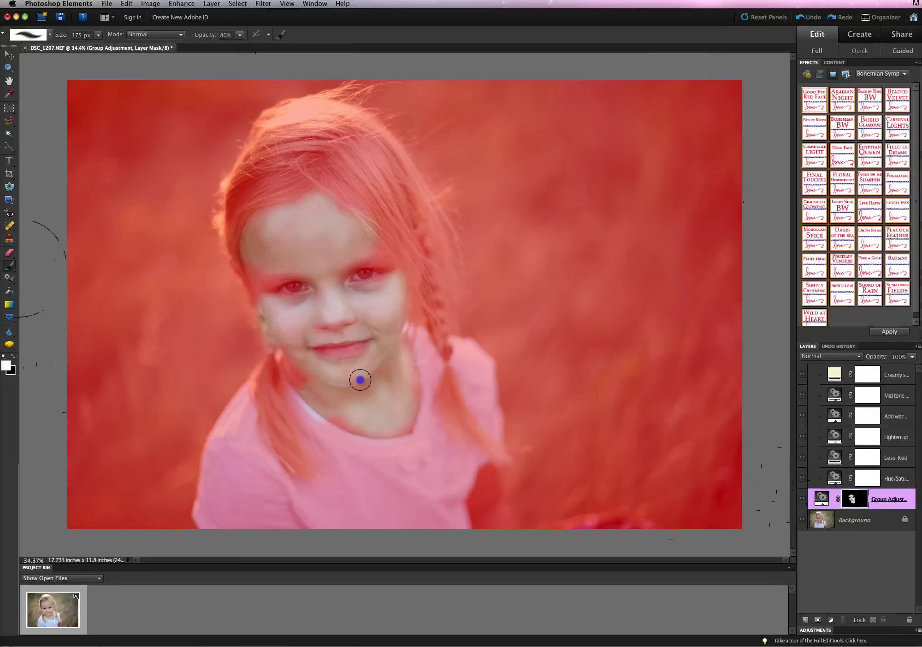
{"action": "left_click", "coordinate": [304, 366]}
{"action": "left_click_drag", "start_coordinate": [304, 365], "coordinate": [294, 369]}
{"action": "mouse_move", "coordinate": [245, 285]}
{"action": "left_mouse_down"}
{"action": "mouse_move", "coordinate": [247, 270]}
{"action": "mouse_move", "coordinate": [272, 305]}
{"action": "mouse_move", "coordinate": [330, 298]}
{"action": "left_mouse_up"}
{"action": "left_click", "coordinate": [312, 307]}
{"action": "mouse_move", "coordinate": [386, 313]}
{"action": "left_mouse_down"}
{"action": "mouse_move", "coordinate": [319, 221]}
{"action": "mouse_move", "coordinate": [287, 200]}
{"action": "mouse_move", "coordinate": [256, 247]}
{"action": "mouse_move", "coordinate": [319, 248]}
{"action": "mouse_move", "coordinate": [266, 253]}
{"action": "mouse_move", "coordinate": [320, 221]}
{"action": "mouse_move", "coordinate": [342, 236]}
{"action": "mouse_move", "coordinate": [300, 218]}
{"action": "mouse_move", "coordinate": [313, 274]}
{"action": "left_mouse_up"}
{"action": "left_click", "coordinate": [526, 346]}
{"action": "mouse_move", "coordinate": [526, 346]}
{"action": "left_mouse_down"}
{"action": "mouse_move", "coordinate": [351, 434]}
{"action": "mouse_move", "coordinate": [316, 394]}
{"action": "mouse_move", "coordinate": [280, 261]}
{"action": "mouse_move", "coordinate": [341, 264]}
{"action": "mouse_move", "coordinate": [323, 221]}
{"action": "mouse_move", "coordinate": [301, 250]}
{"action": "mouse_move", "coordinate": [340, 242]}
{"action": "mouse_move", "coordinate": [306, 231]}
{"action": "mouse_move", "coordinate": [301, 212]}
{"action": "mouse_move", "coordinate": [292, 218]}
{"action": "mouse_move", "coordinate": [325, 216]}
{"action": "mouse_move", "coordinate": [317, 242]}
{"action": "mouse_move", "coordinate": [286, 242]}
{"action": "mouse_move", "coordinate": [307, 304]}
{"action": "left_mouse_up"}
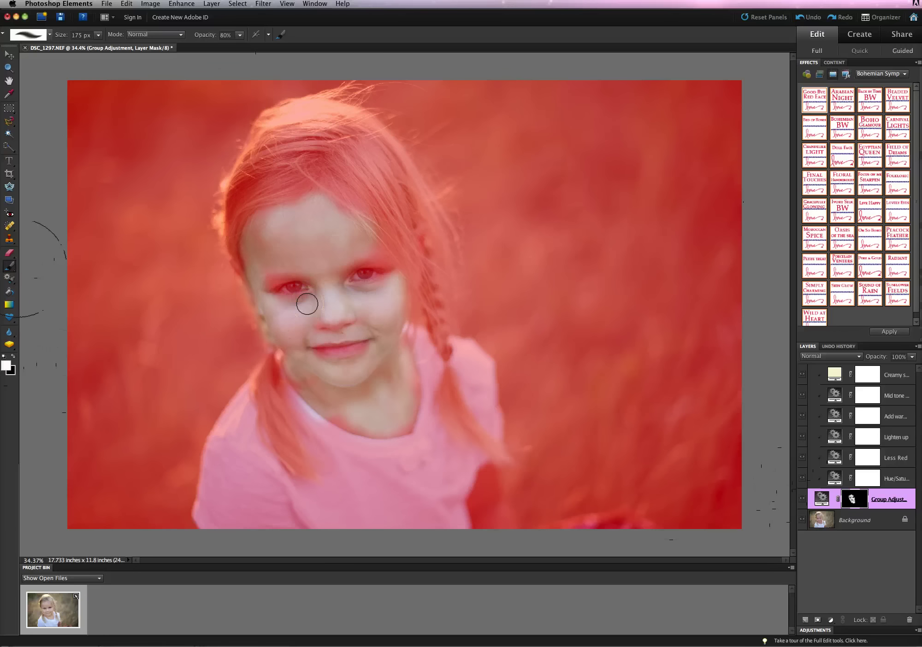
{"action": "key", "text": "backslash"}
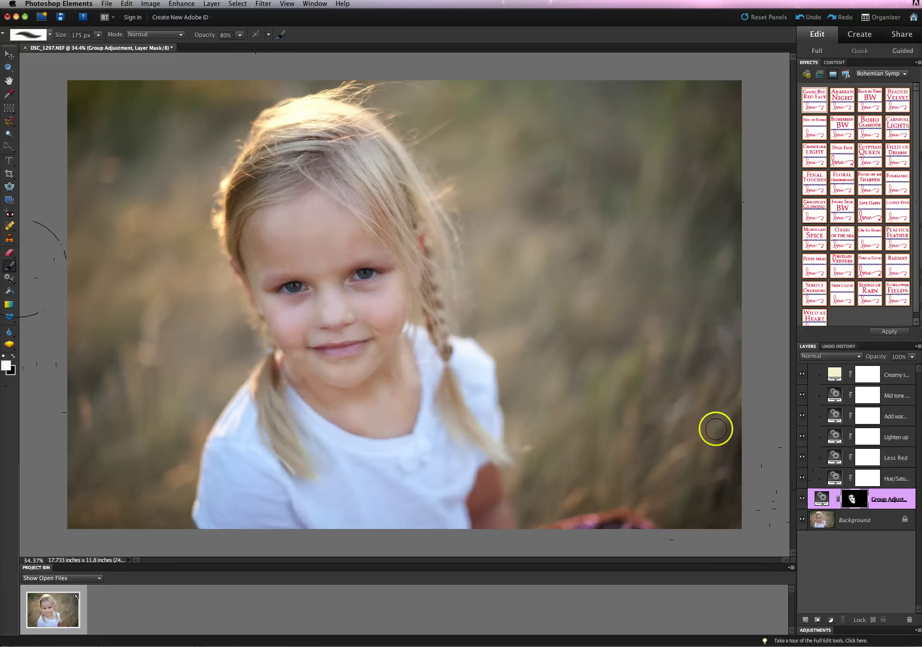
Compare the face with the adjustments off and on, then set Add warm tone to 44% opacity
{"action": "left_click", "coordinate": [802, 501]}
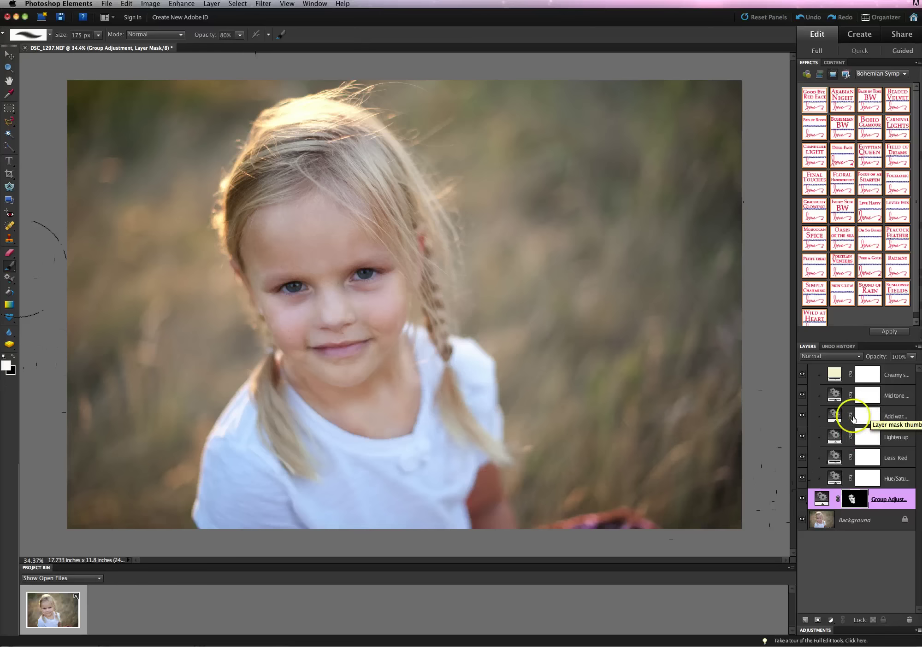
{"action": "left_click", "coordinate": [802, 416]}
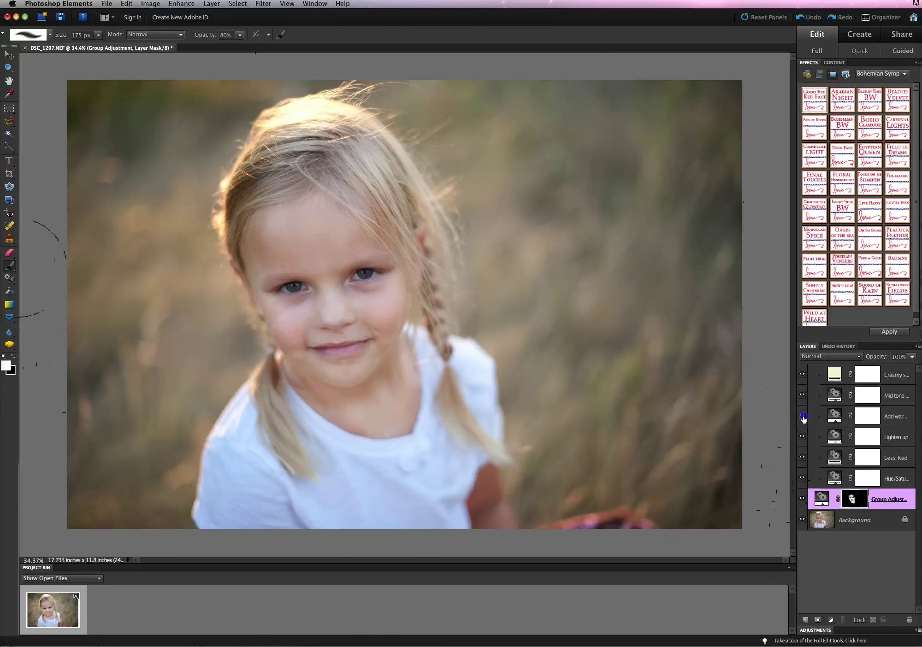
{"action": "left_click", "coordinate": [866, 416]}
{"action": "left_click", "coordinate": [911, 358]}
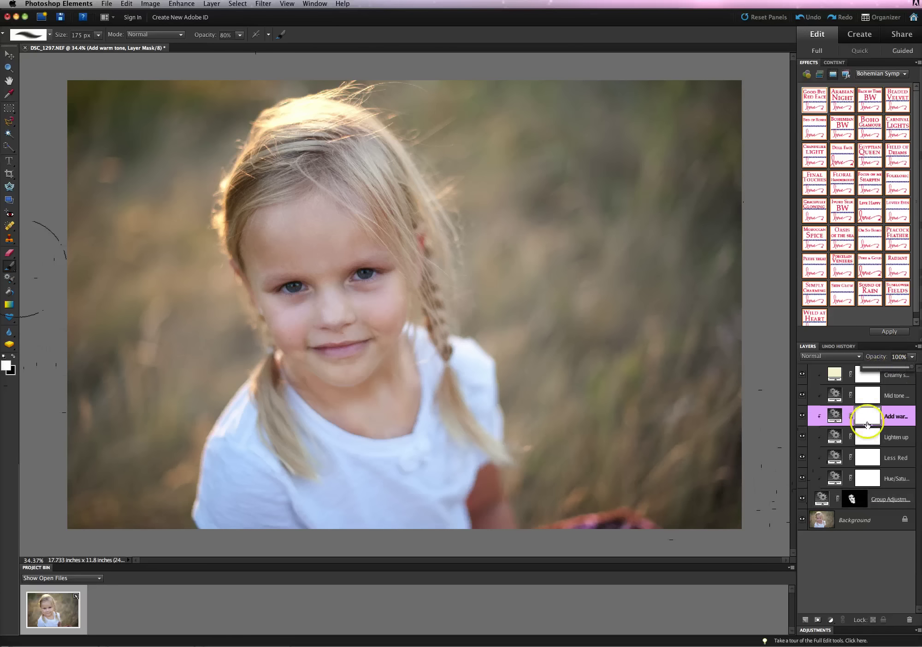
Compare Creamy skin tones on and off and drop its opacity from 20% to 13%
{"action": "left_click", "coordinate": [867, 390]}
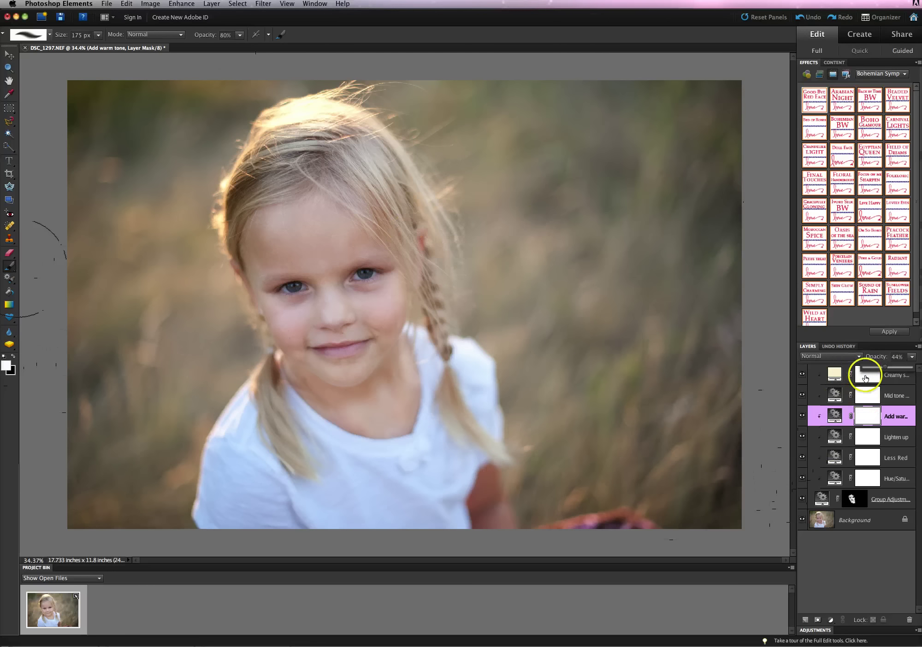
{"action": "left_click", "coordinate": [866, 371]}
{"action": "left_click", "coordinate": [803, 374]}
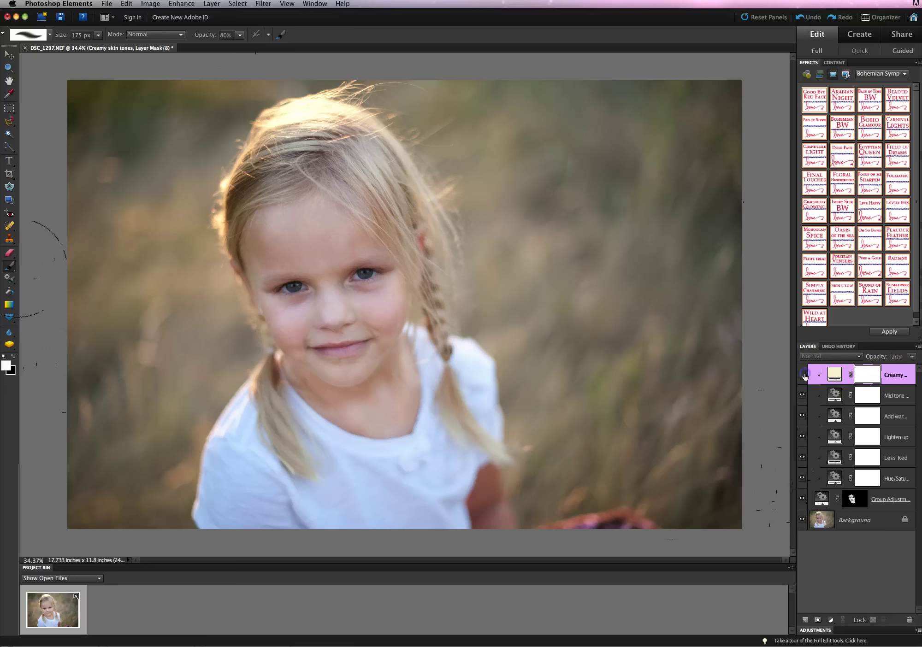
{"action": "left_click", "coordinate": [803, 374]}
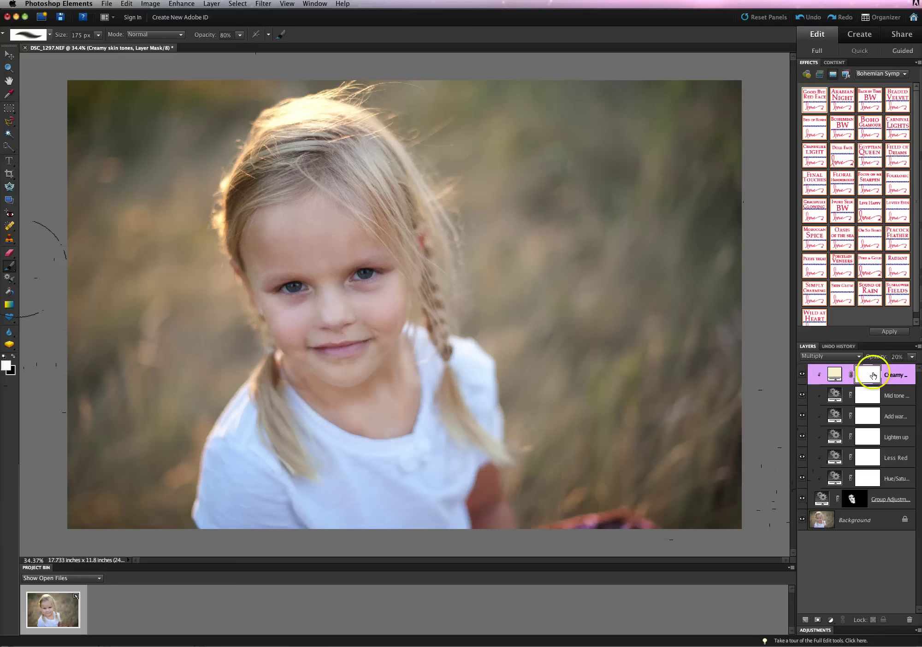
{"action": "left_click", "coordinate": [912, 360]}
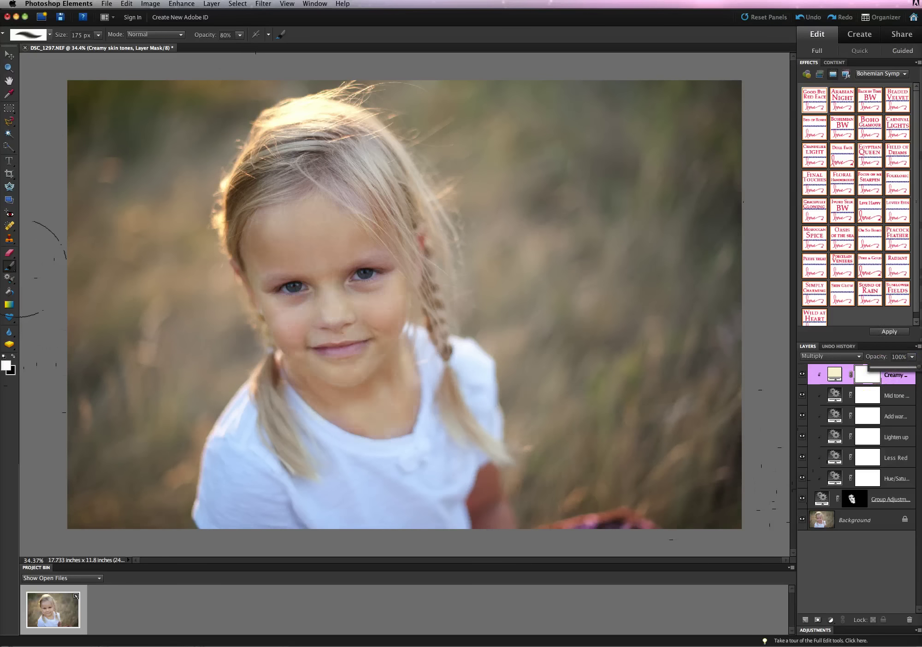
{"action": "left_click_drag", "start_coordinate": [887, 367], "coordinate": [871, 369]}
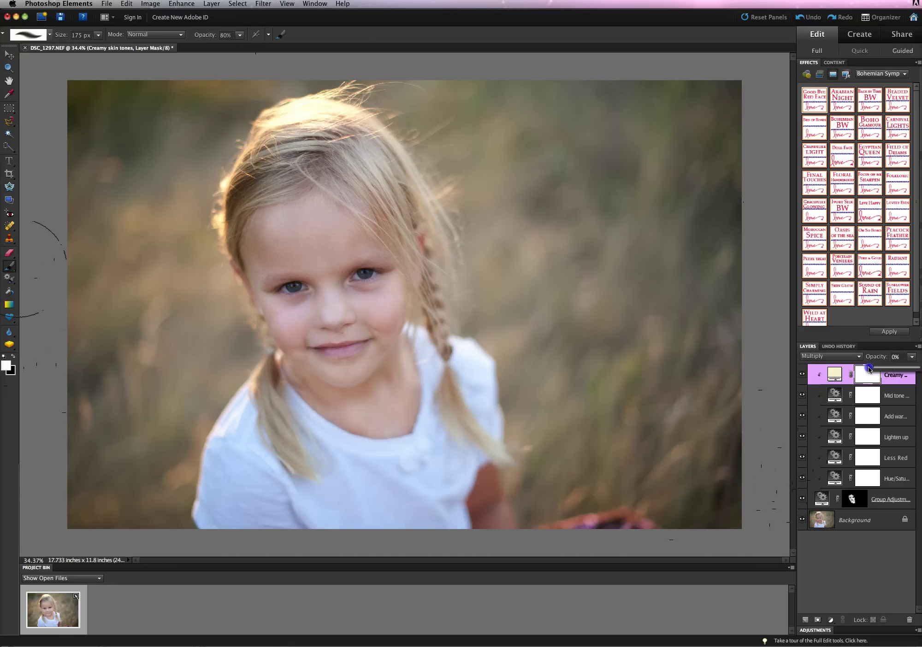
{"action": "left_click", "coordinate": [802, 374]}
{"action": "left_click", "coordinate": [911, 356]}
{"action": "left_click_drag", "start_coordinate": [878, 377], "coordinate": [878, 453]}
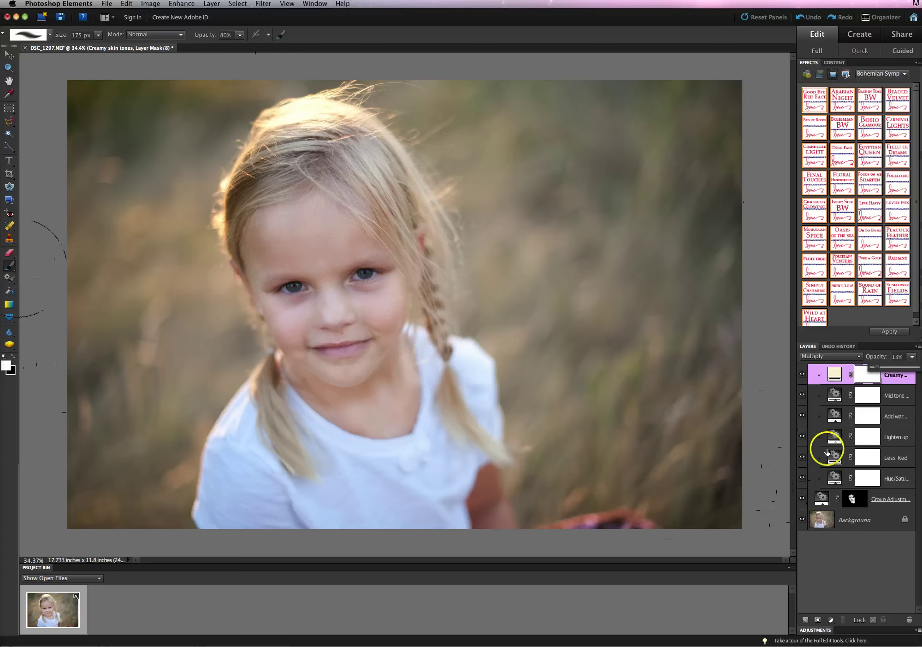
Raise the Lighten up layer's opacity from 20% to about 38%
{"action": "left_click", "coordinate": [868, 439]}
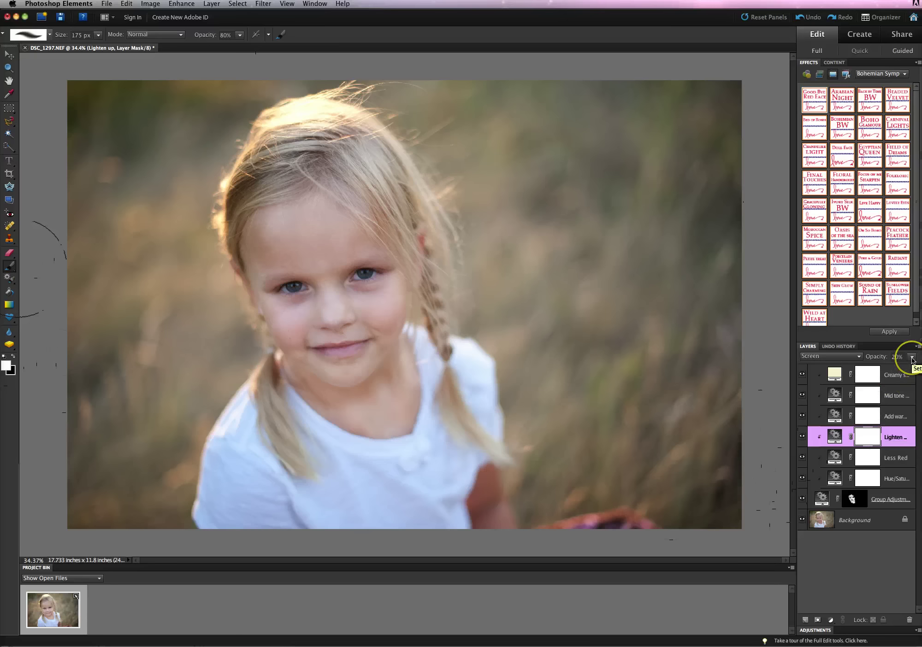
{"action": "left_click_drag", "start_coordinate": [912, 359], "coordinate": [889, 367]}
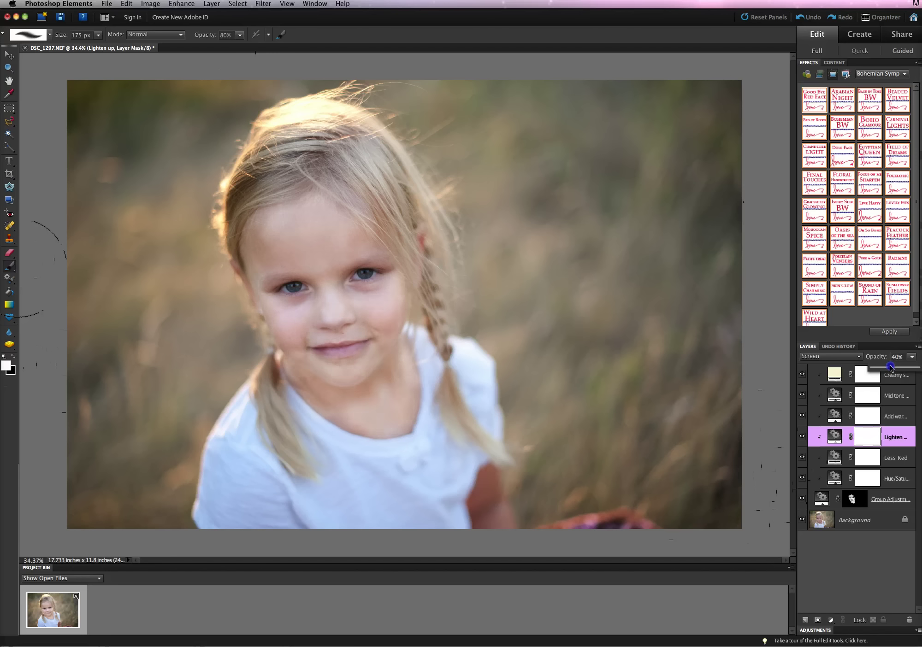
{"action": "left_click_drag", "start_coordinate": [890, 367], "coordinate": [889, 368]}
{"action": "left_click", "coordinate": [863, 498]}
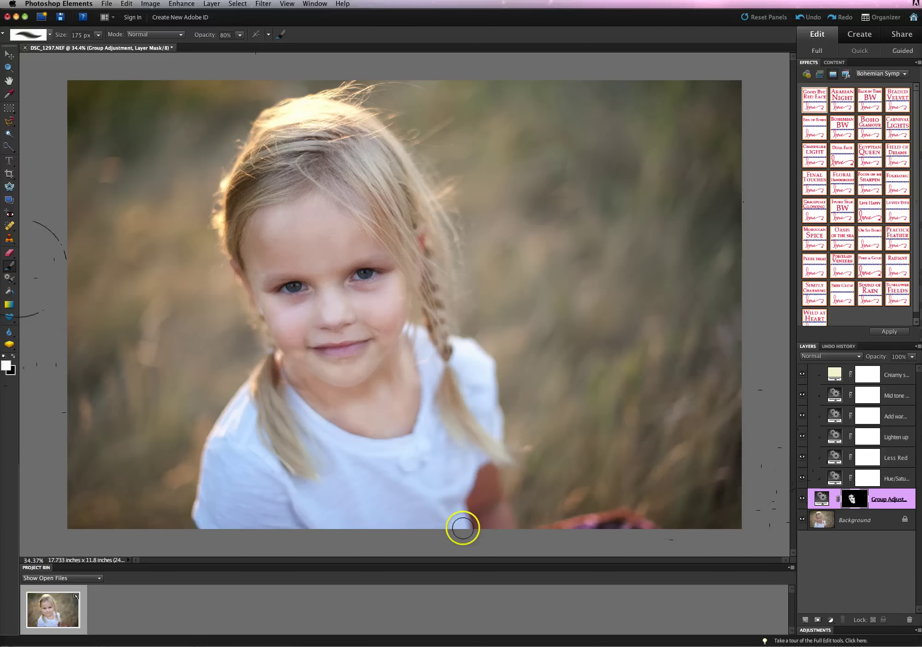
Paint the Group Adjustment mask onto the girl's arm, lowering brush opacity to 49%
{"action": "mouse_move", "coordinate": [461, 527]}
{"action": "left_mouse_down"}
{"action": "mouse_move", "coordinate": [484, 485]}
{"action": "mouse_move", "coordinate": [493, 520]}
{"action": "left_mouse_up"}
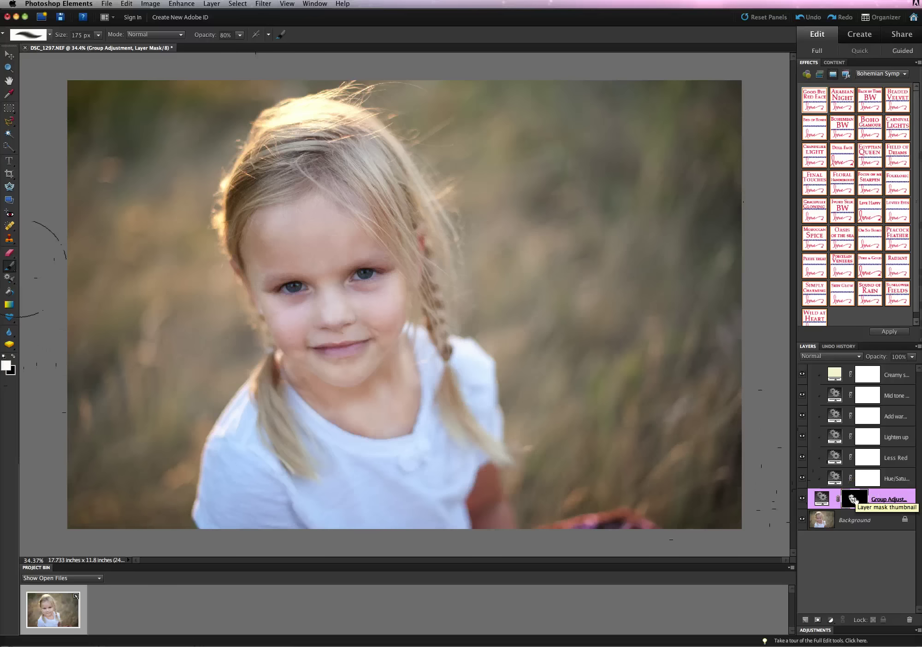
{"action": "left_click", "coordinate": [240, 37]}
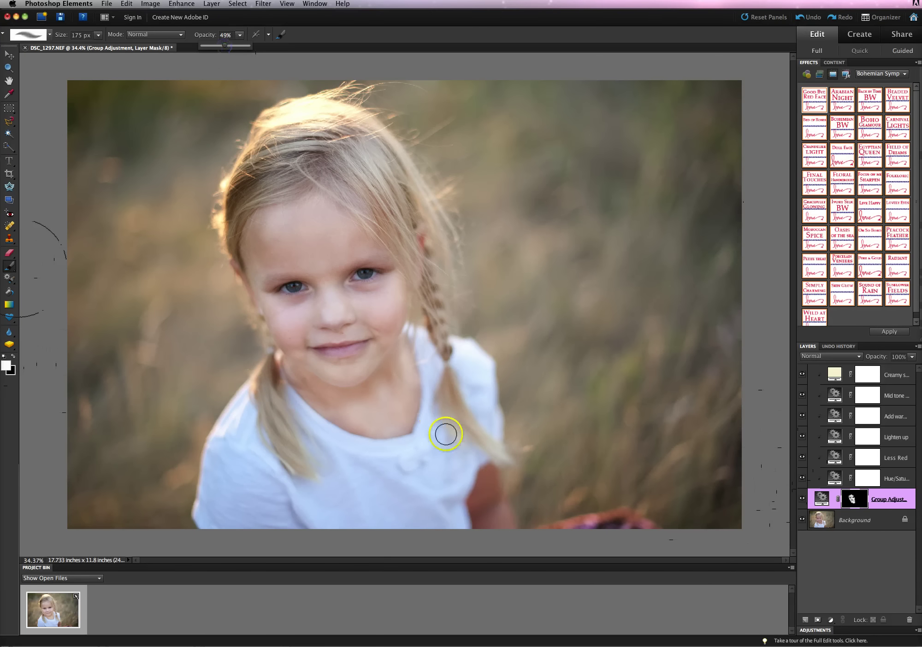
{"action": "mouse_move", "coordinate": [487, 473]}
{"action": "left_mouse_down"}
{"action": "mouse_move", "coordinate": [480, 509]}
{"action": "mouse_move", "coordinate": [485, 474]}
{"action": "mouse_move", "coordinate": [496, 520]}
{"action": "mouse_move", "coordinate": [482, 522]}
{"action": "mouse_move", "coordinate": [478, 485]}
{"action": "mouse_move", "coordinate": [488, 475]}
{"action": "mouse_move", "coordinate": [502, 527]}
{"action": "mouse_move", "coordinate": [483, 525]}
{"action": "mouse_move", "coordinate": [477, 502]}
{"action": "mouse_move", "coordinate": [483, 482]}
{"action": "mouse_move", "coordinate": [496, 533]}
{"action": "mouse_move", "coordinate": [486, 523]}
{"action": "mouse_move", "coordinate": [487, 477]}
{"action": "left_mouse_up"}
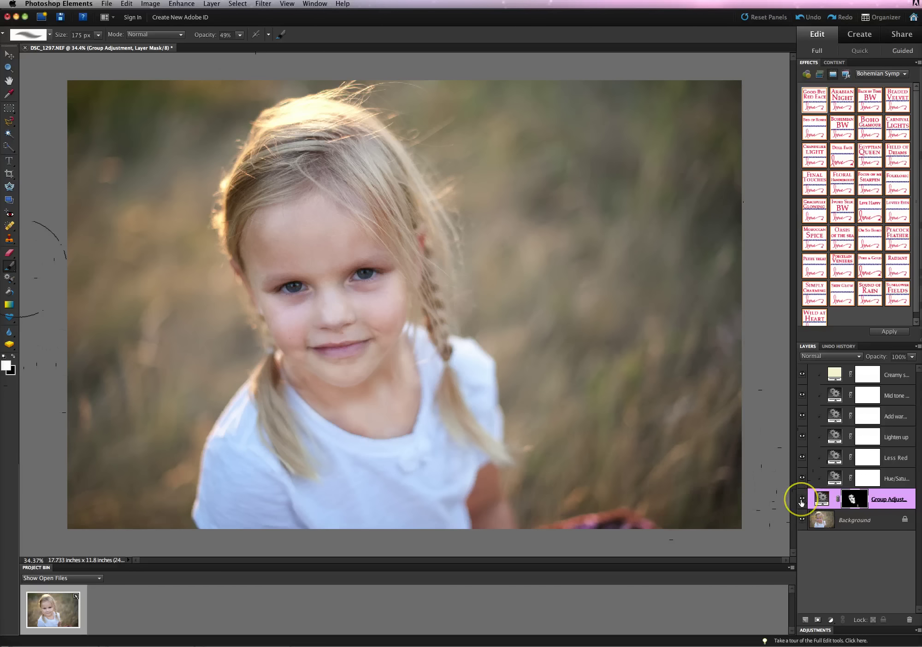
{"action": "left_click", "coordinate": [830, 497]}
{"action": "left_click", "coordinate": [802, 500]}
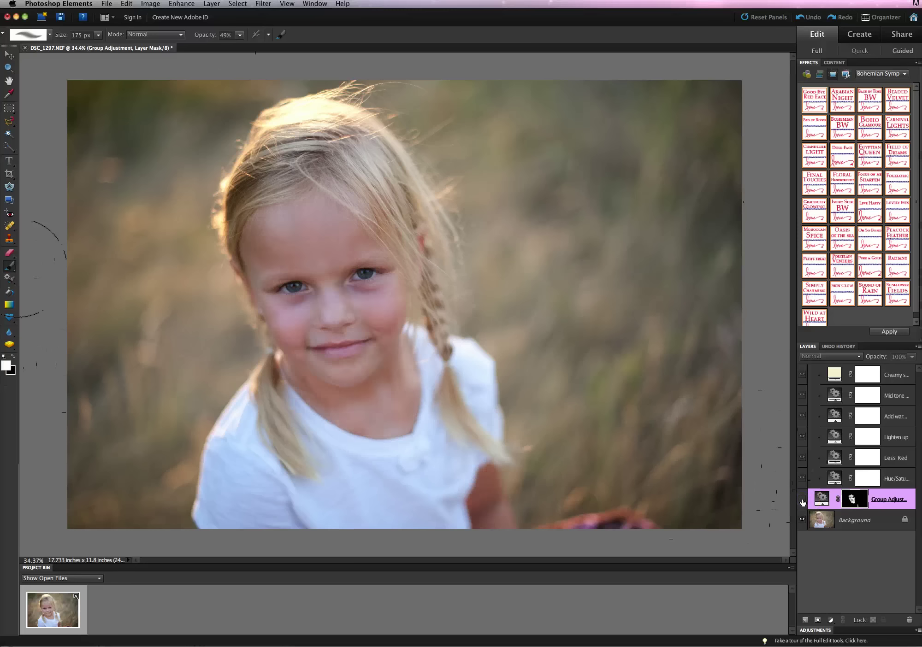
{"action": "left_click", "coordinate": [802, 501]}
{"action": "left_click", "coordinate": [801, 501]}
{"action": "left_click", "coordinate": [802, 500]}
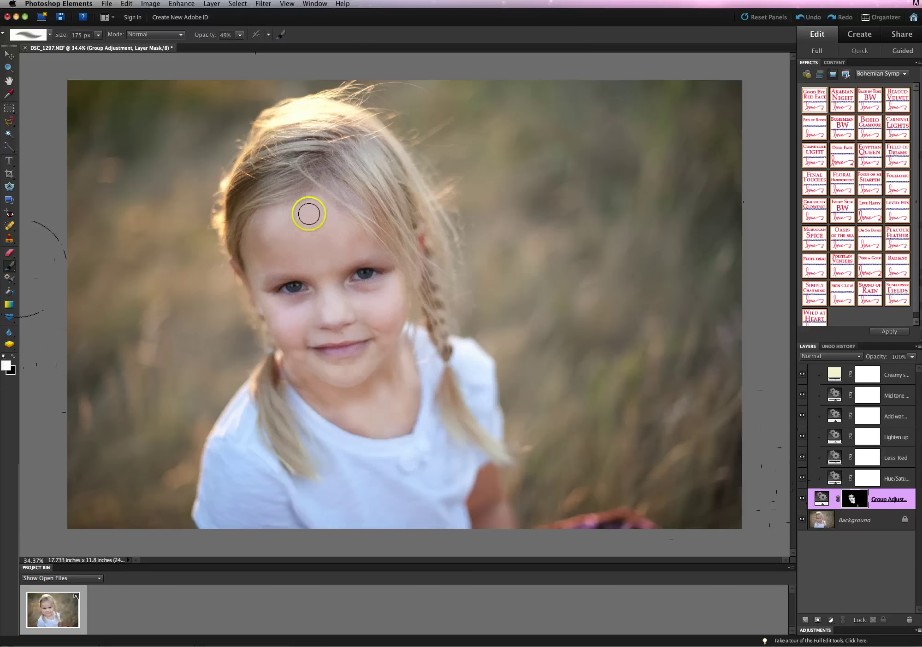
Set brush opacity to 36% and paint the mask across the forehead, left temple and right cheek
{"action": "left_click", "coordinate": [240, 35]}
{"action": "left_click_drag", "start_coordinate": [234, 45], "coordinate": [232, 45]}
{"action": "left_click_drag", "start_coordinate": [354, 208], "coordinate": [313, 208]}
{"action": "left_click", "coordinate": [243, 235]}
{"action": "left_click_drag", "start_coordinate": [243, 236], "coordinate": [241, 263]}
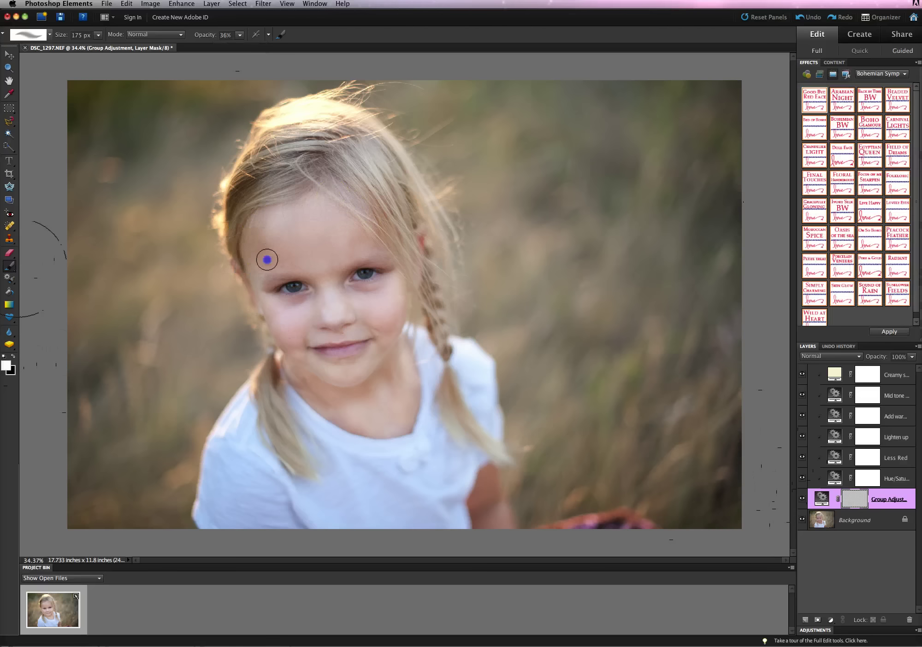
{"action": "mouse_move", "coordinate": [440, 304]}
{"action": "left_mouse_down"}
{"action": "mouse_move", "coordinate": [400, 268]}
{"action": "mouse_move", "coordinate": [370, 270]}
{"action": "mouse_move", "coordinate": [405, 278]}
{"action": "mouse_move", "coordinate": [411, 351]}
{"action": "mouse_move", "coordinate": [395, 370]}
{"action": "left_mouse_up"}
{"action": "mouse_move", "coordinate": [406, 301]}
{"action": "left_mouse_down"}
{"action": "mouse_move", "coordinate": [410, 286]}
{"action": "mouse_move", "coordinate": [368, 220]}
{"action": "mouse_move", "coordinate": [372, 229]}
{"action": "left_mouse_up"}
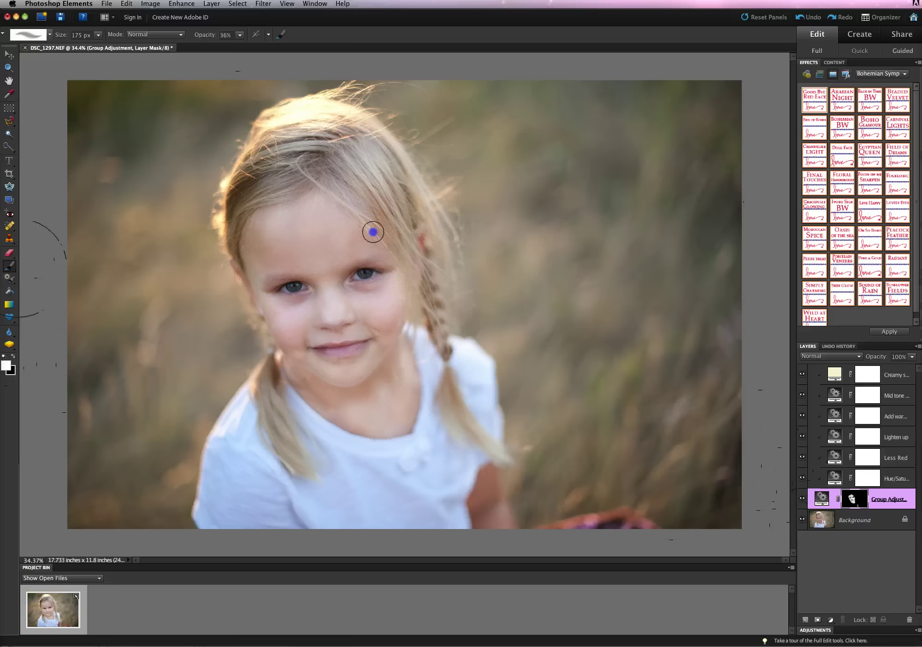
Add soft mask touches on the temple, cheek, neck, chin, nose bridge and under the left eye
{"action": "left_click_drag", "start_coordinate": [262, 234], "coordinate": [244, 276]}
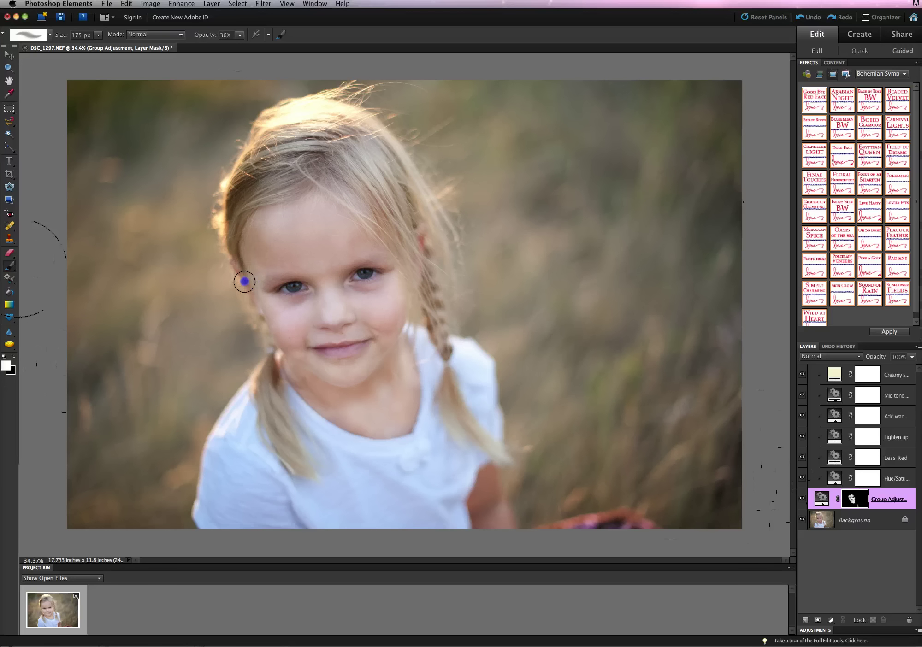
{"action": "mouse_move", "coordinate": [397, 279]}
{"action": "left_mouse_down"}
{"action": "mouse_move", "coordinate": [391, 268]}
{"action": "mouse_move", "coordinate": [417, 243]}
{"action": "left_mouse_up"}
{"action": "mouse_move", "coordinate": [401, 377]}
{"action": "left_mouse_down"}
{"action": "mouse_move", "coordinate": [469, 448]}
{"action": "mouse_move", "coordinate": [410, 389]}
{"action": "mouse_move", "coordinate": [407, 413]}
{"action": "left_mouse_up"}
{"action": "left_click", "coordinate": [339, 414]}
{"action": "left_click", "coordinate": [298, 373]}
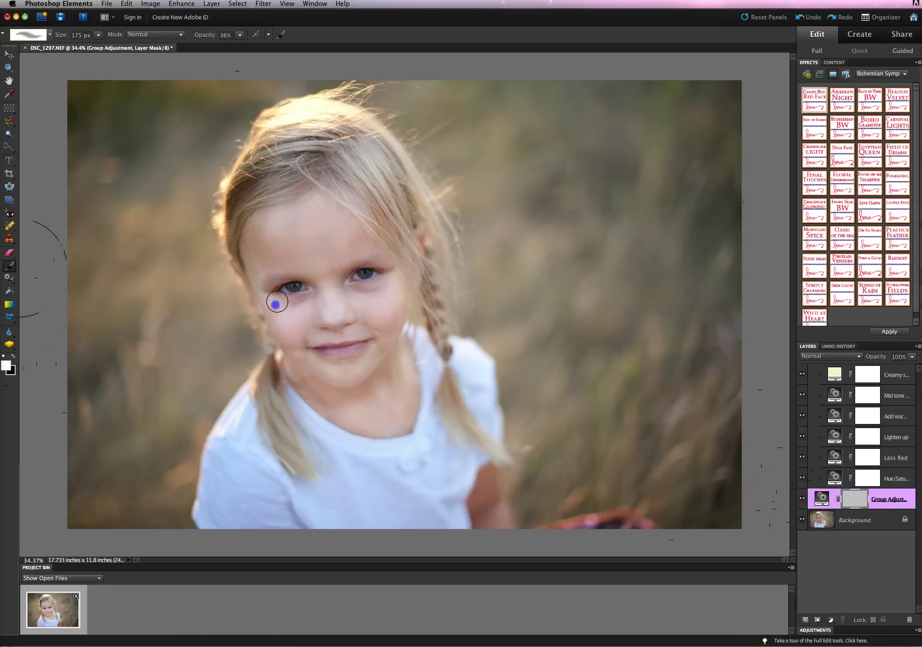
{"action": "left_click", "coordinate": [348, 288]}
{"action": "left_click", "coordinate": [300, 301]}
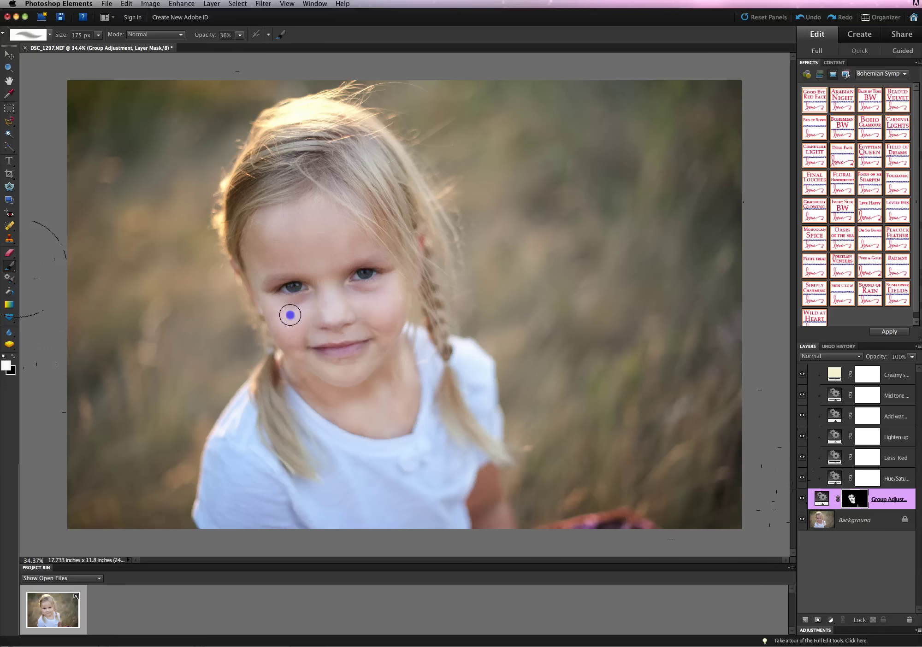
{"action": "left_click", "coordinate": [337, 274]}
{"action": "left_click", "coordinate": [285, 313]}
{"action": "left_click", "coordinate": [290, 341]}
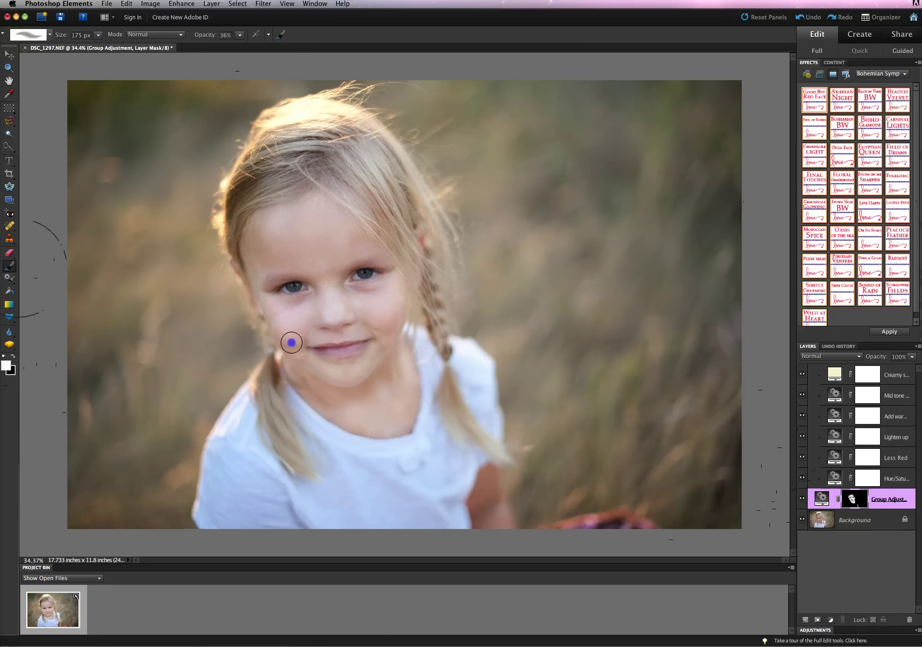
{"action": "left_click", "coordinate": [803, 499]}
{"action": "left_click", "coordinate": [802, 500]}
{"action": "left_click", "coordinate": [802, 500]}
{"action": "left_click", "coordinate": [802, 500]}
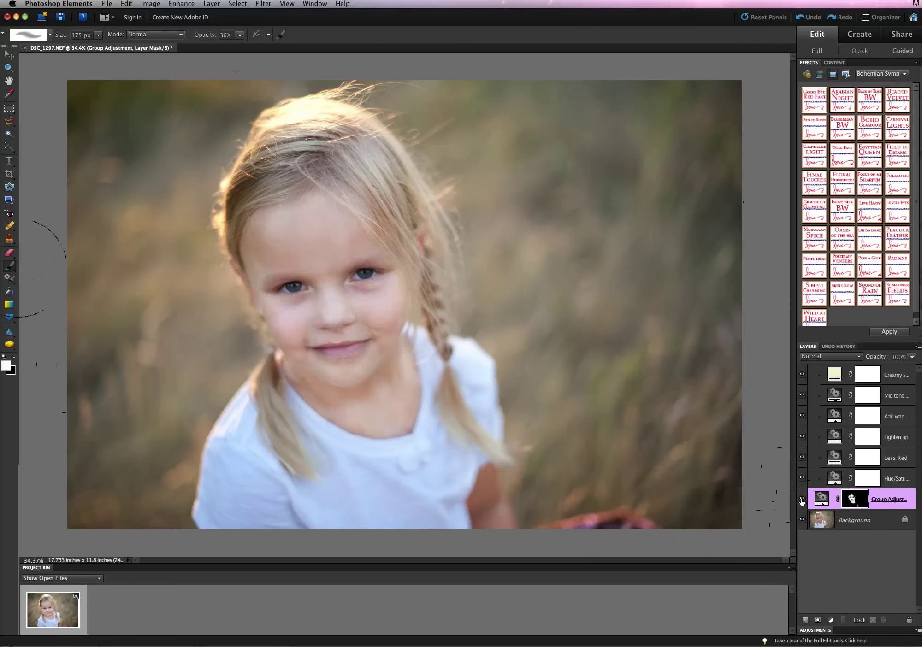